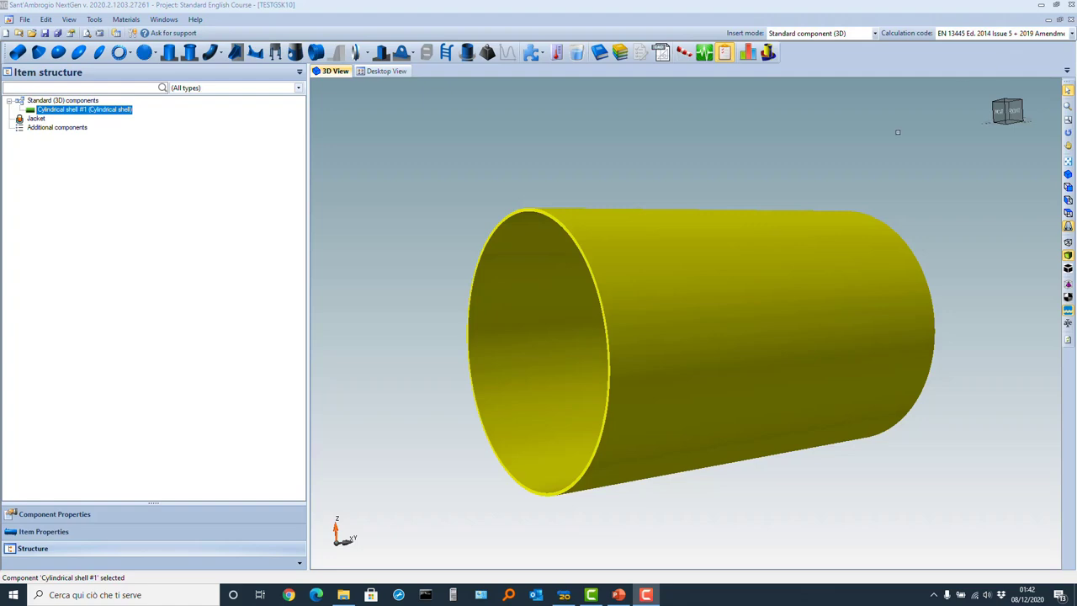
Open the cylindrical shell's properties, show its preliminary report, and set the undertolerance to 0.3 mm
double_click(676, 316)
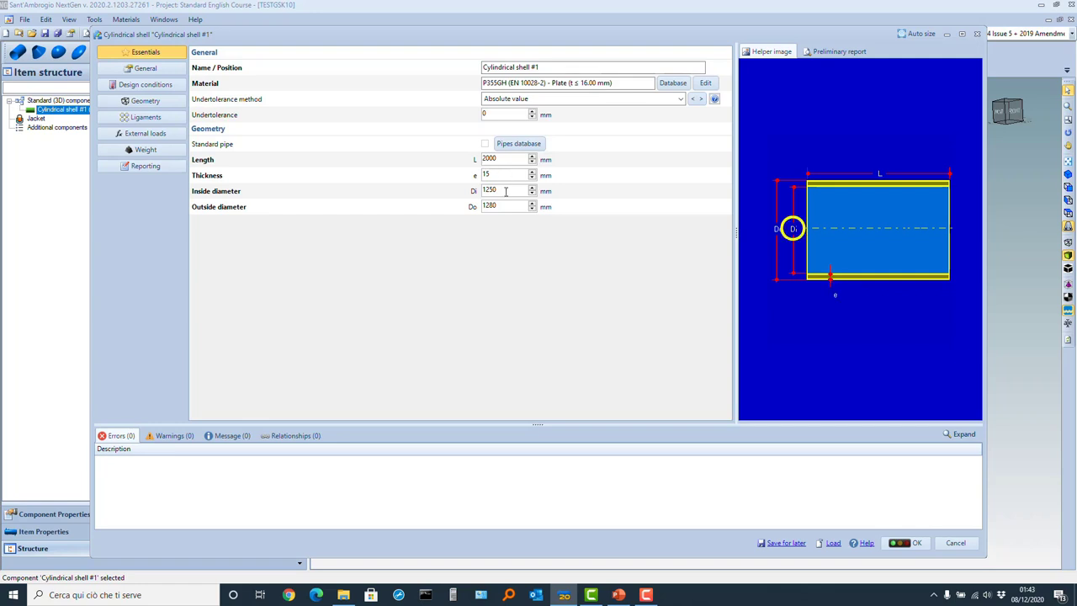
click(156, 87)
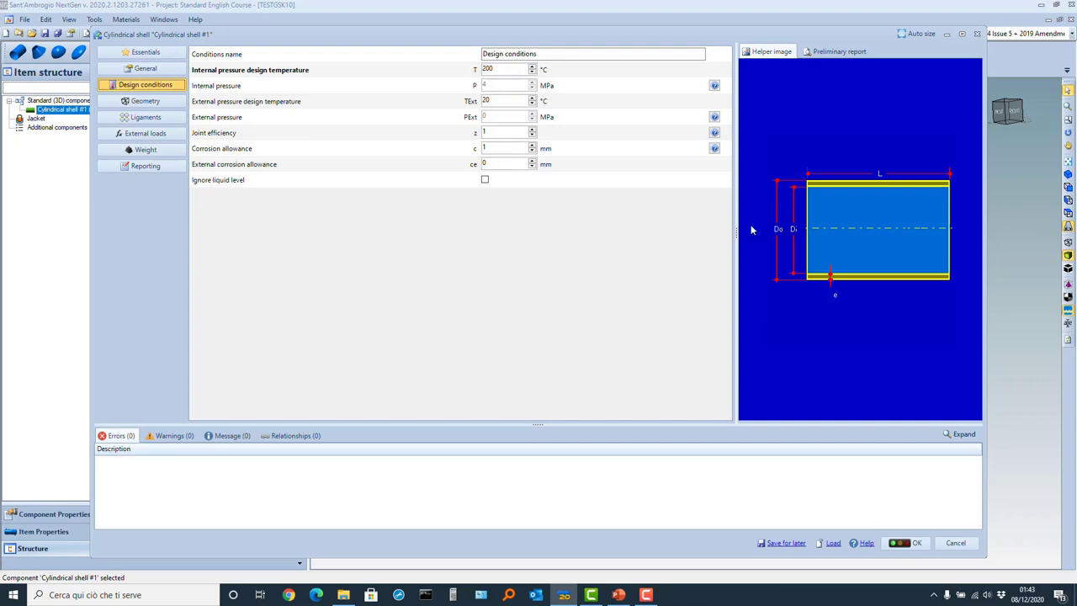
click(828, 52)
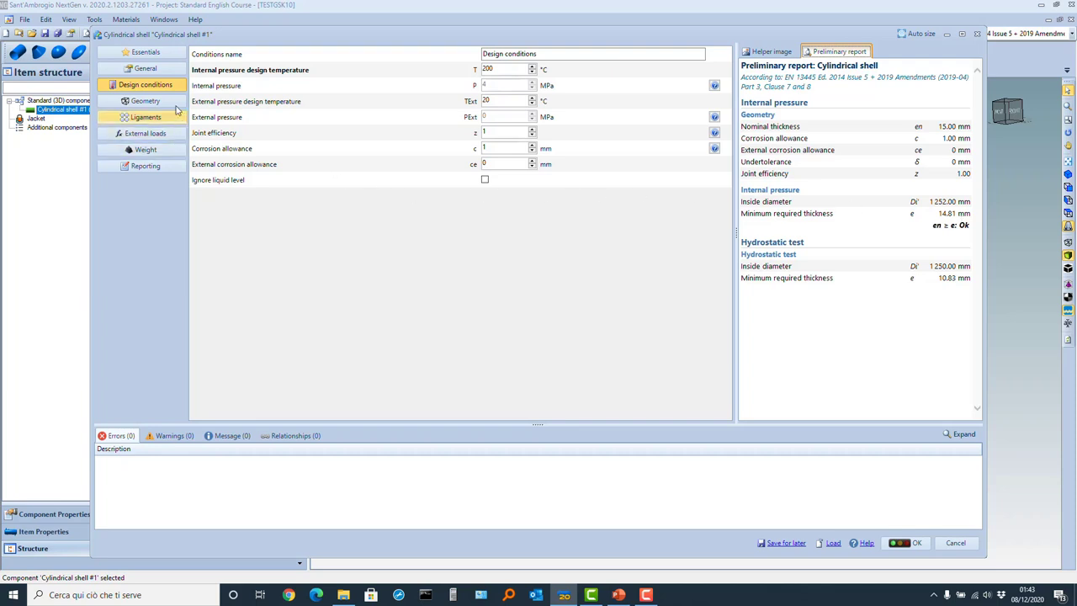
click(148, 72)
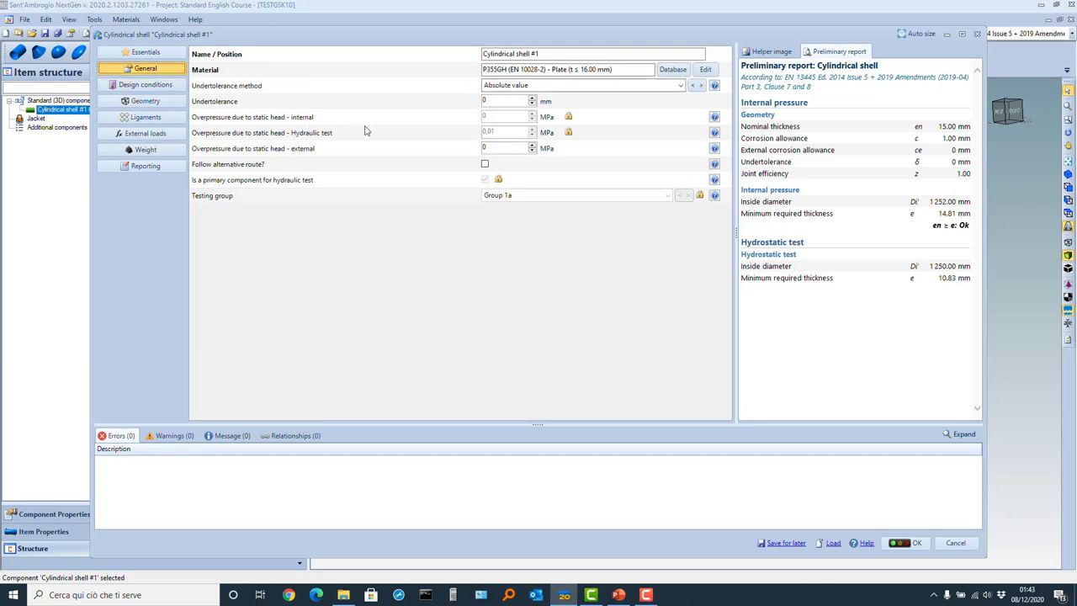
click(498, 100)
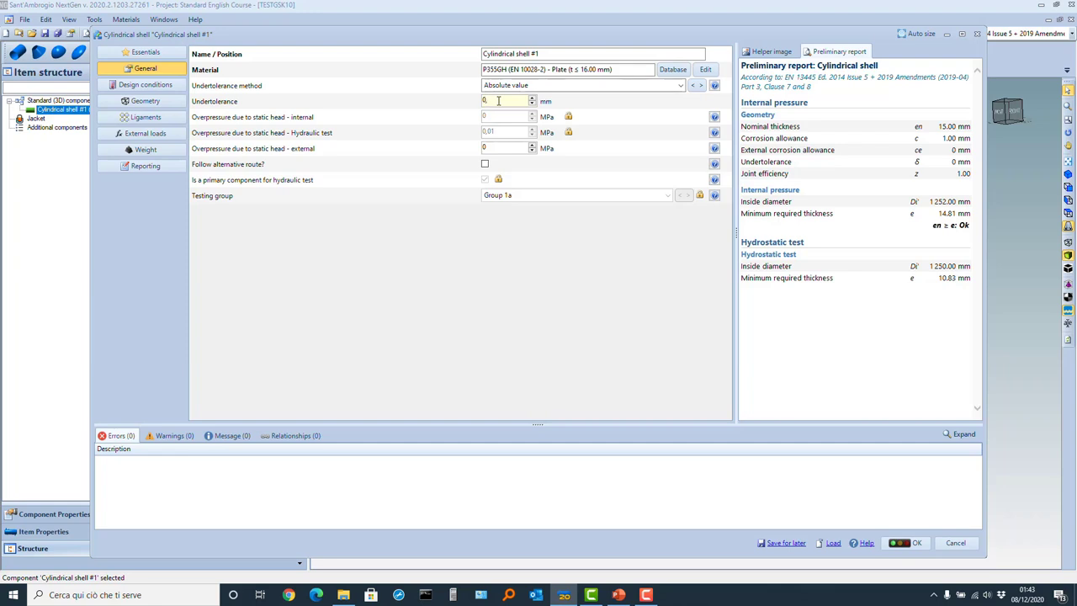
text(,3)
click(689, 280)
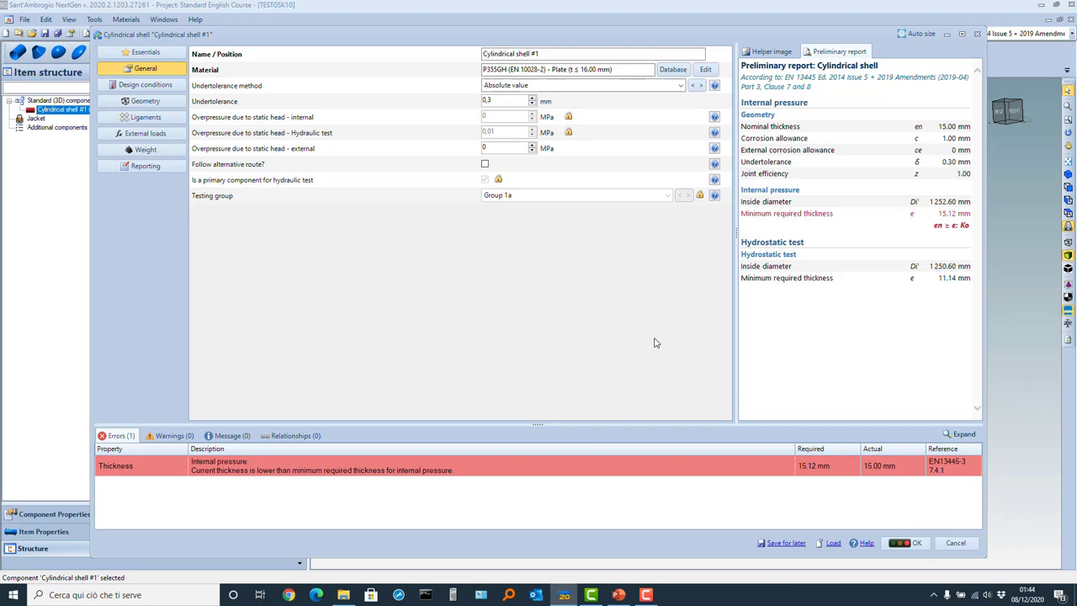
Increase the cylindrical shell's thickness to 16 mm and accept the component
click(160, 86)
click(149, 103)
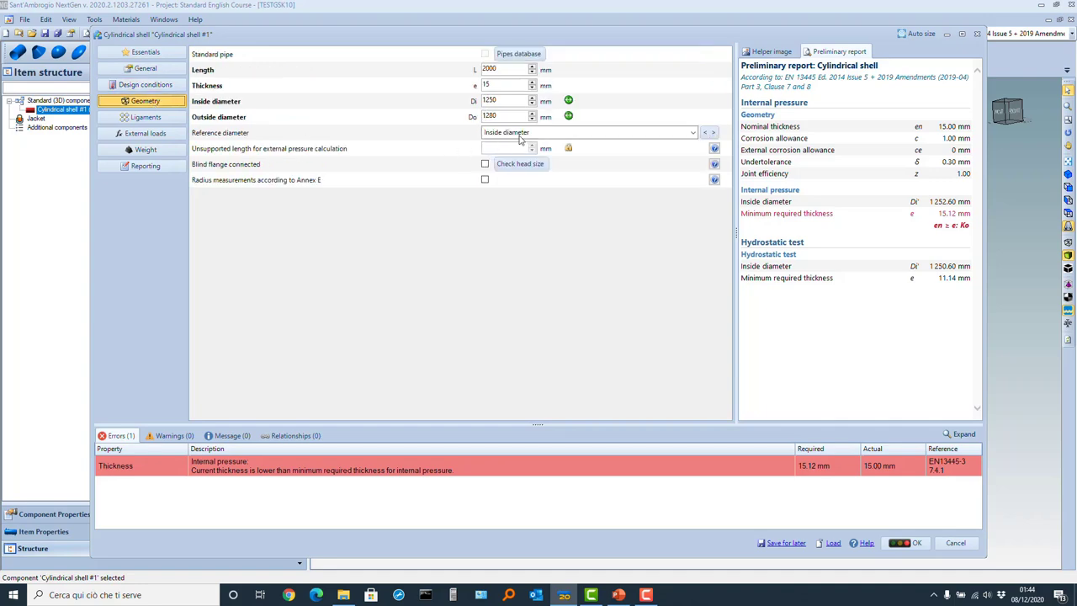
click(532, 81)
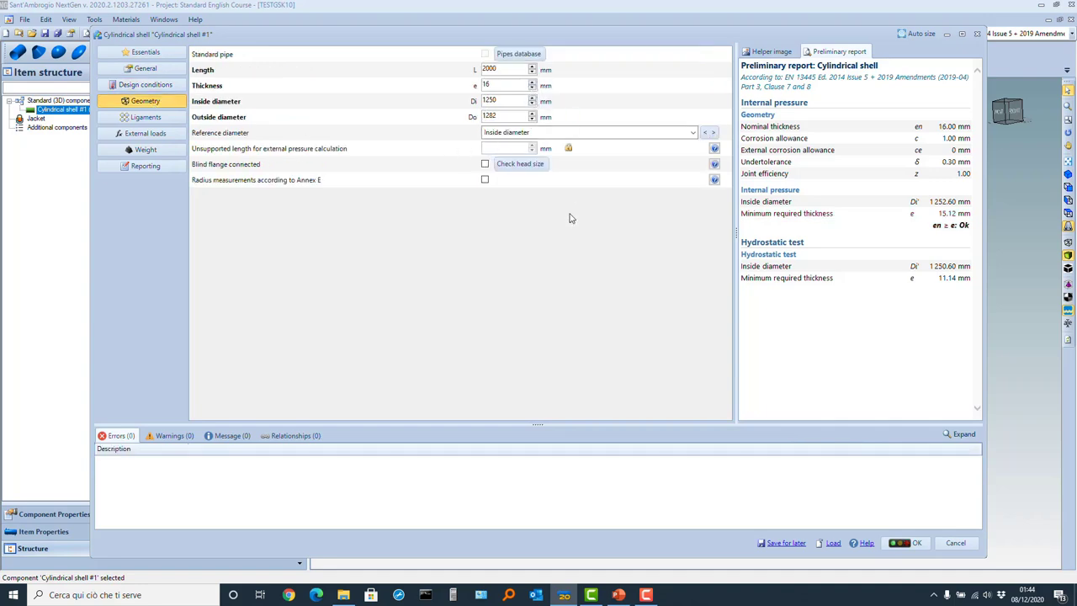
click(910, 542)
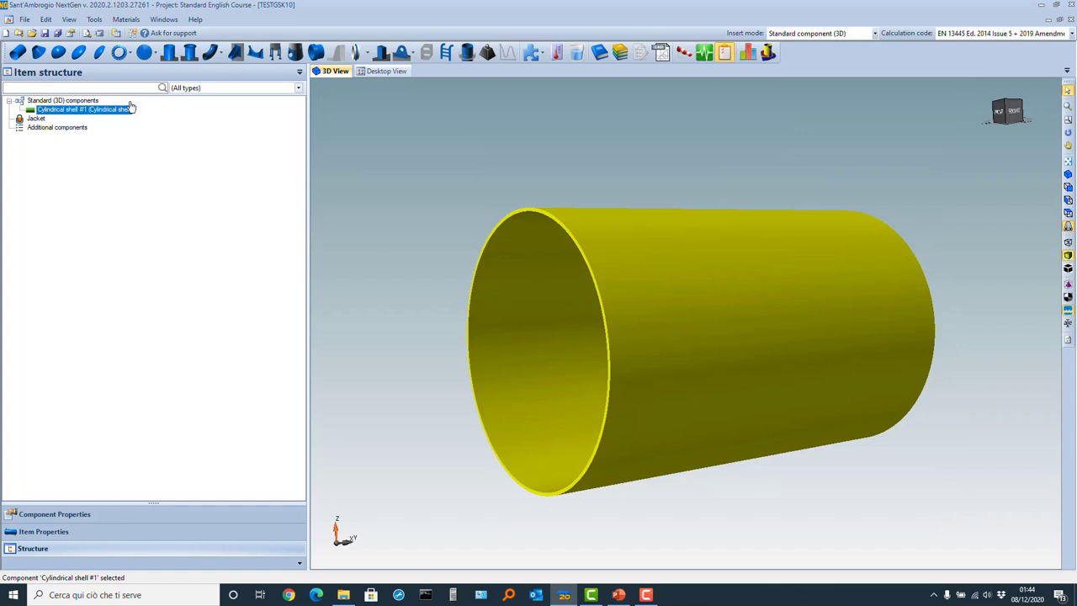
Add an integral flange with hub (welding neck) to the left side of Cylindrical shell #1
click(119, 53)
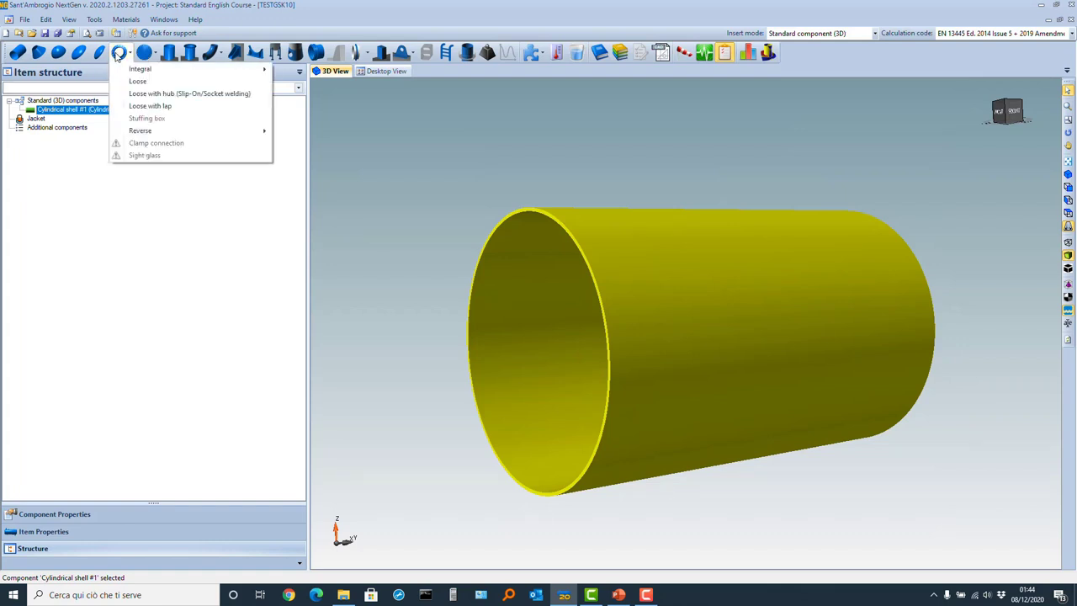
mouse_move(139, 70)
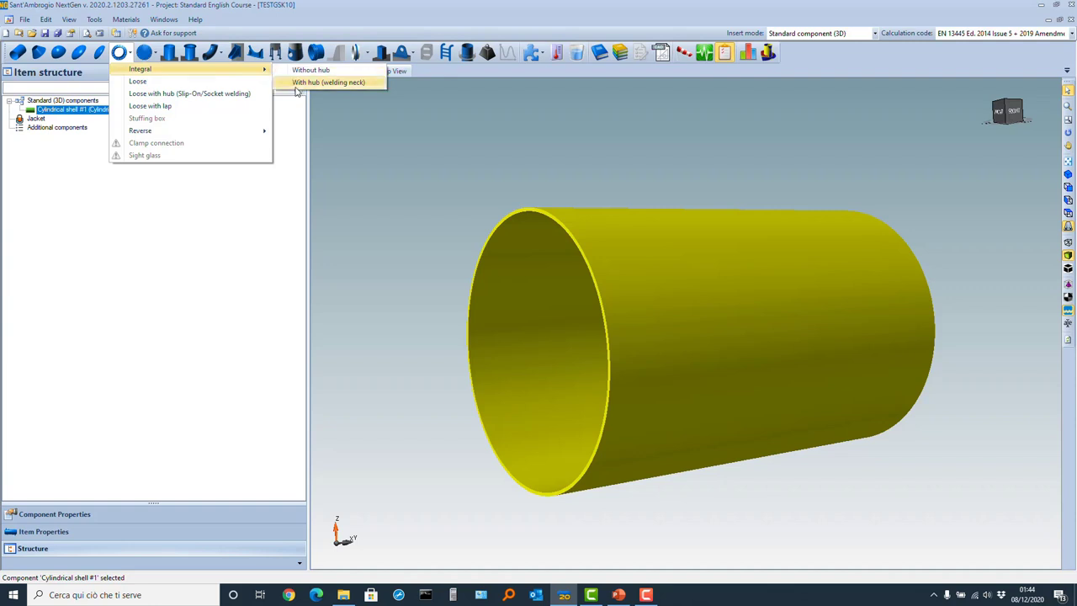
click(328, 83)
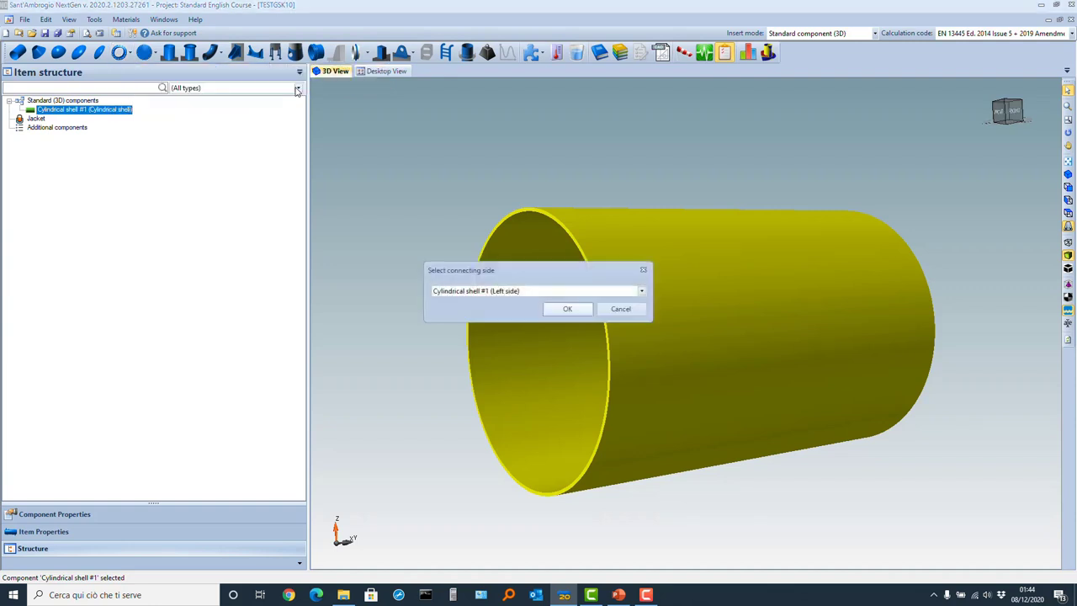
click(567, 309)
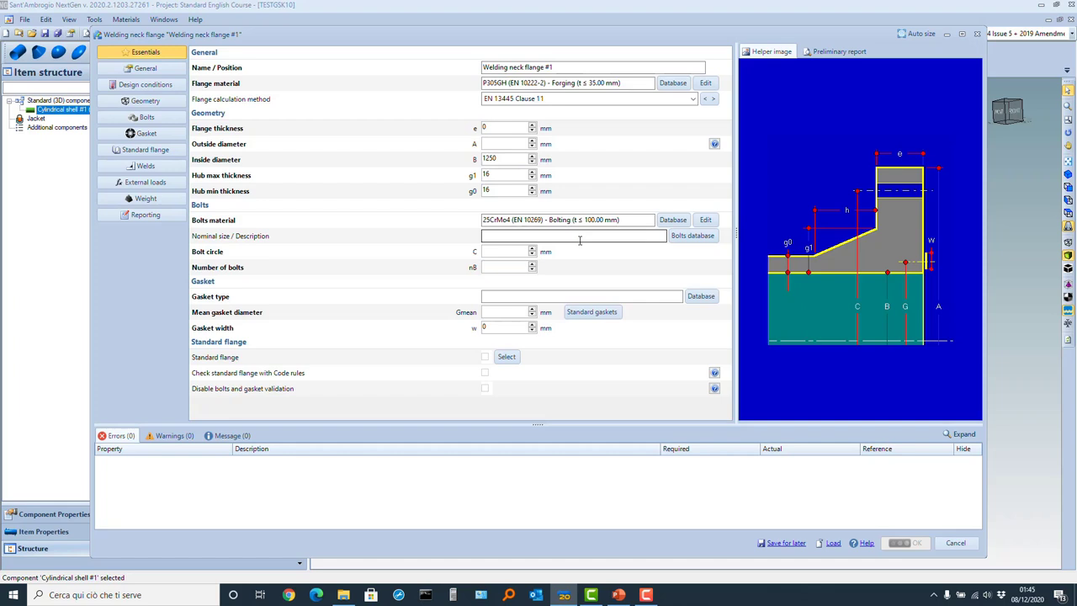
Assign the flange the EN 13445 Annex H gasket "Flat metal, jacketed asbestos or mineral fibre filled - Iron or soft steel"
click(145, 138)
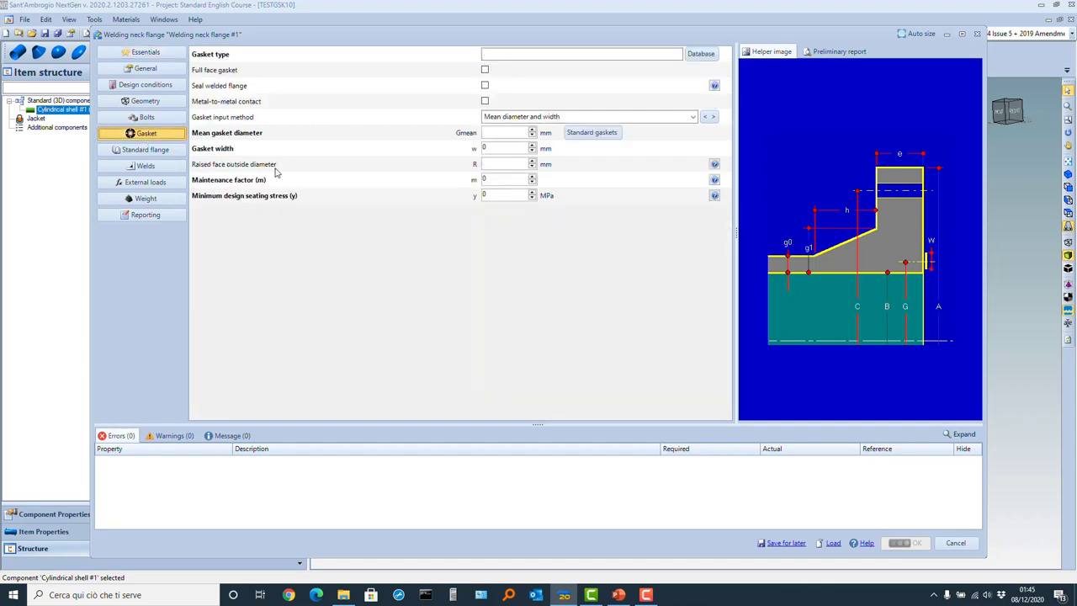
click(702, 54)
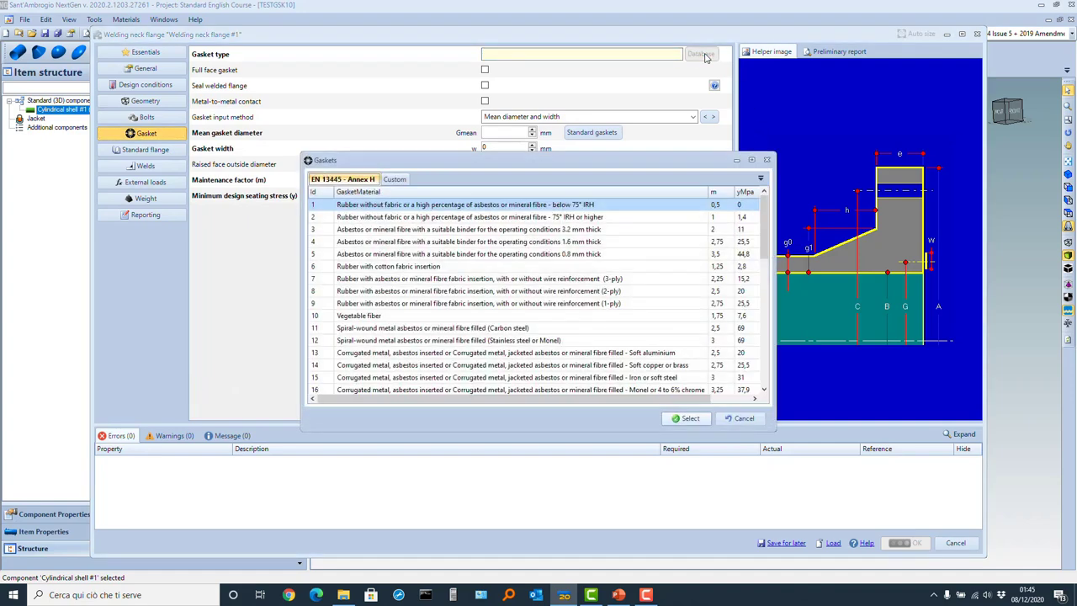
drag(768, 243, 759, 305)
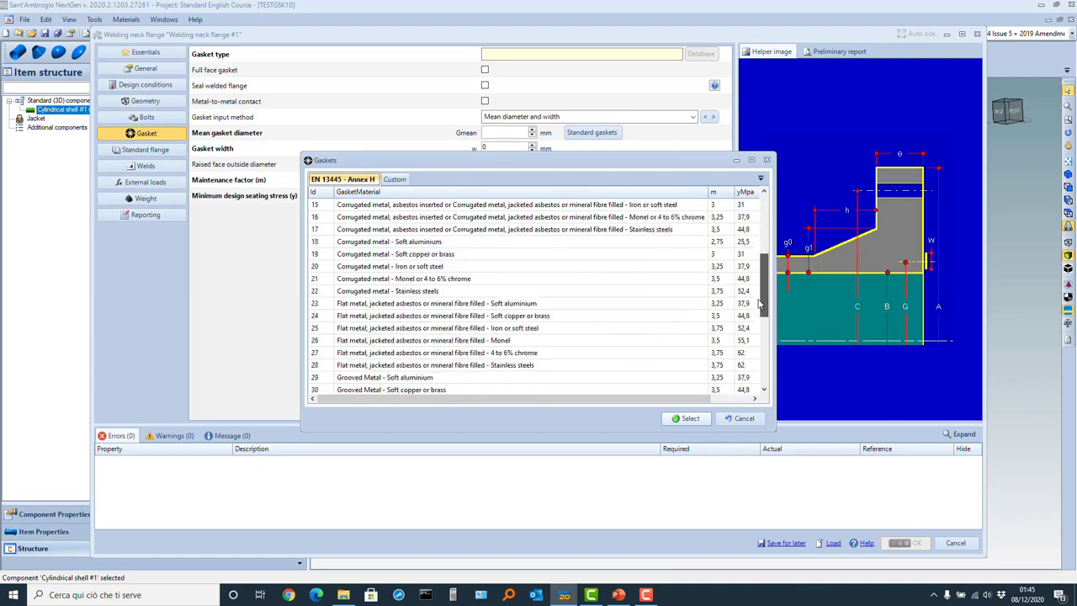
drag(760, 304, 761, 321)
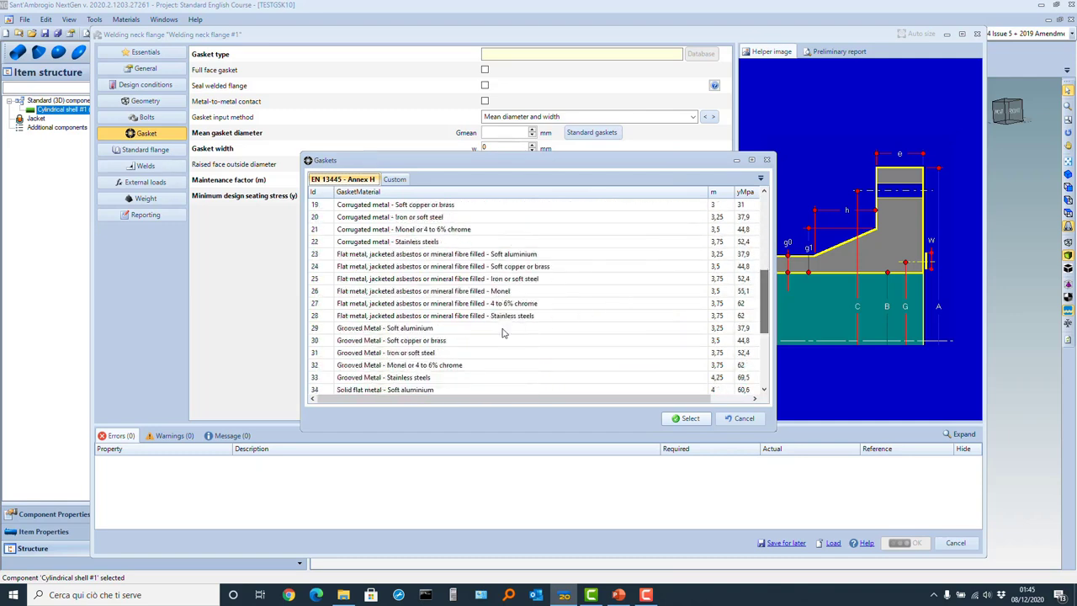
double_click(469, 280)
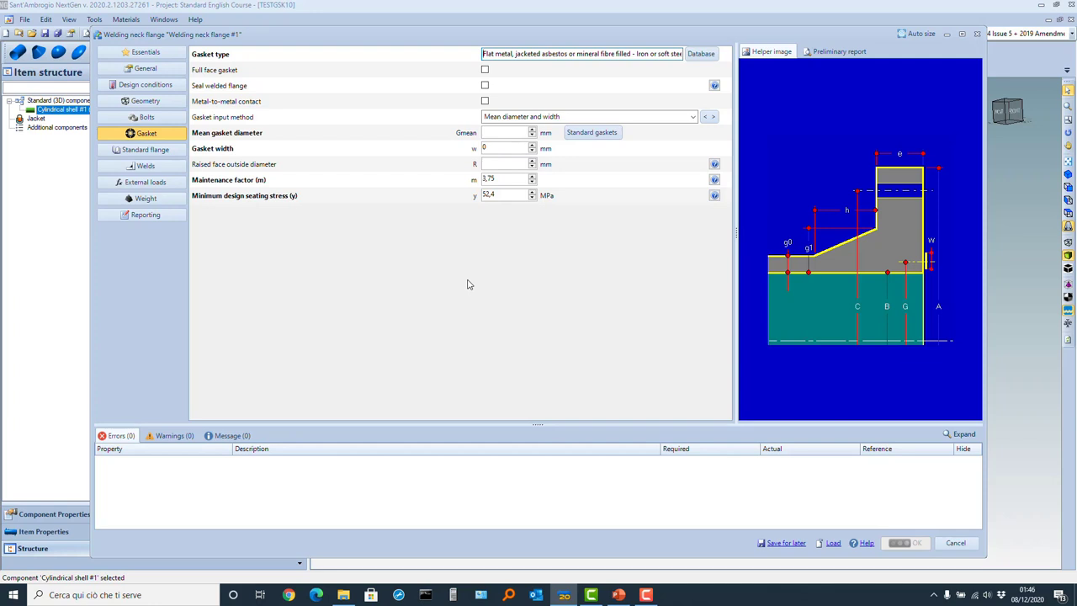
Set the flange's gasket width to 18 mm
click(509, 147)
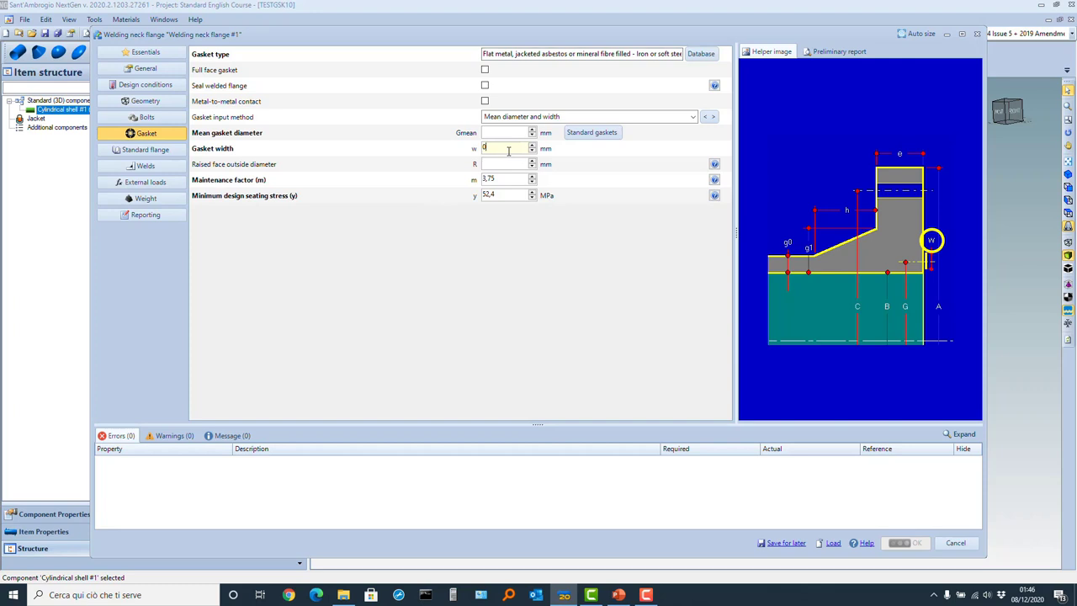
key(BackSpace)
text(18)
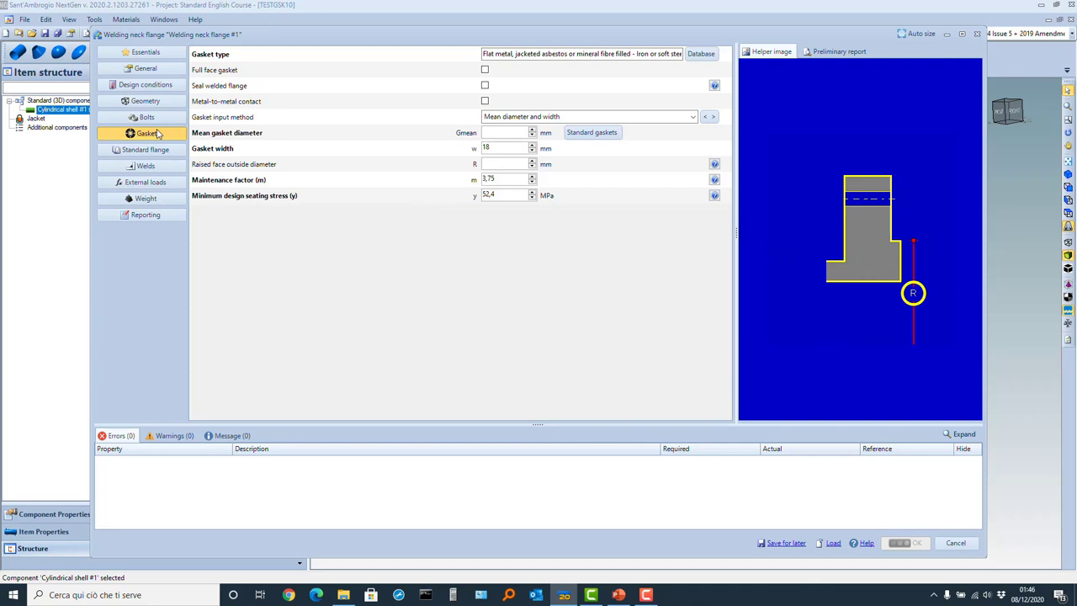
Choose the ISO TEMA bolt size M20 x 2.50 for the welding neck flange
click(146, 118)
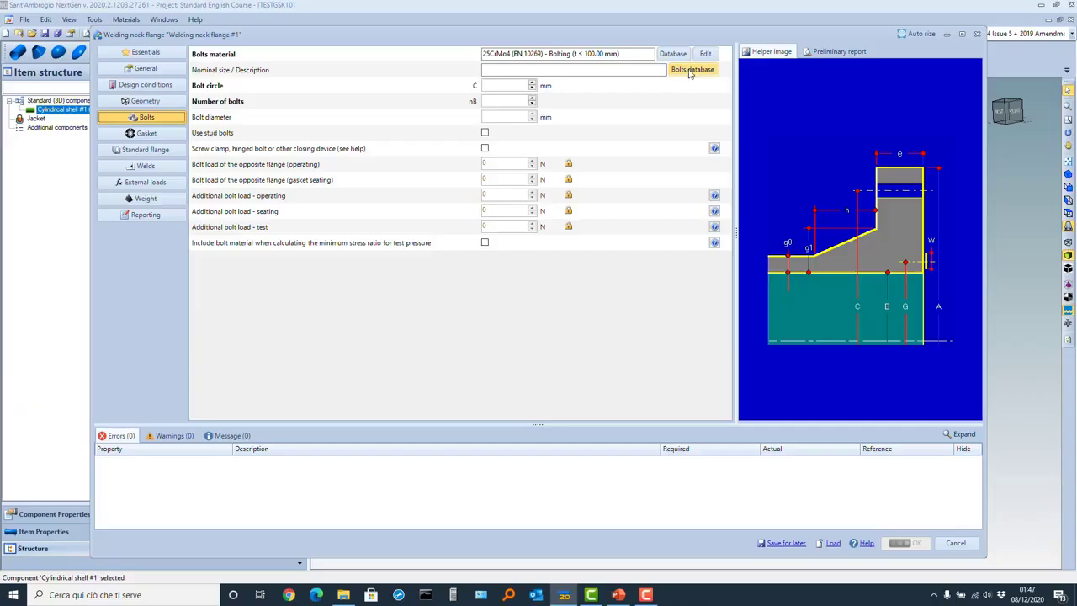
click(691, 71)
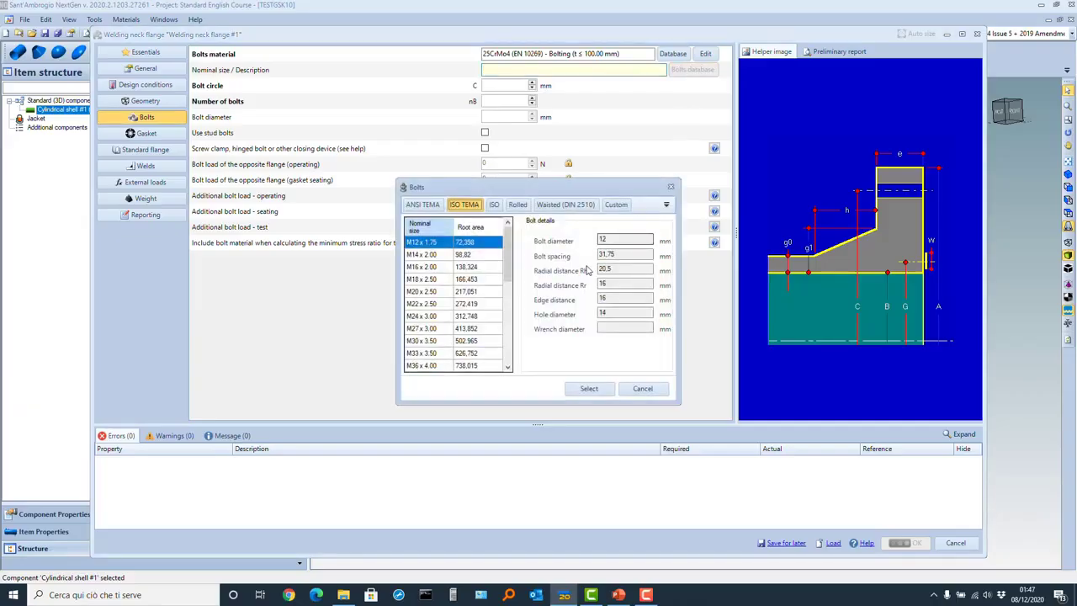
drag(509, 255, 507, 297)
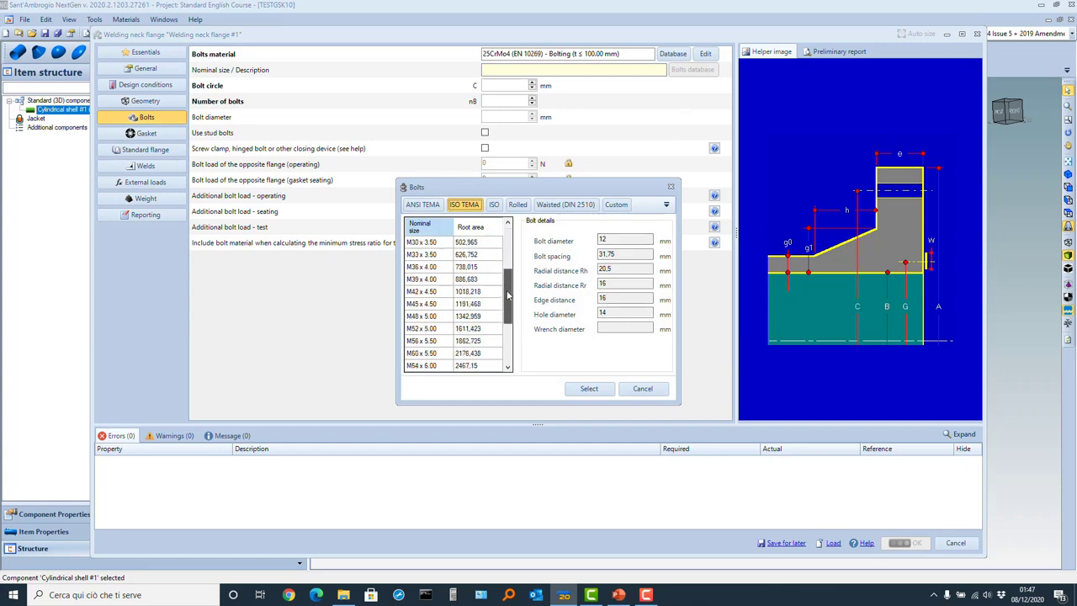
scroll(491, 301, up, 3)
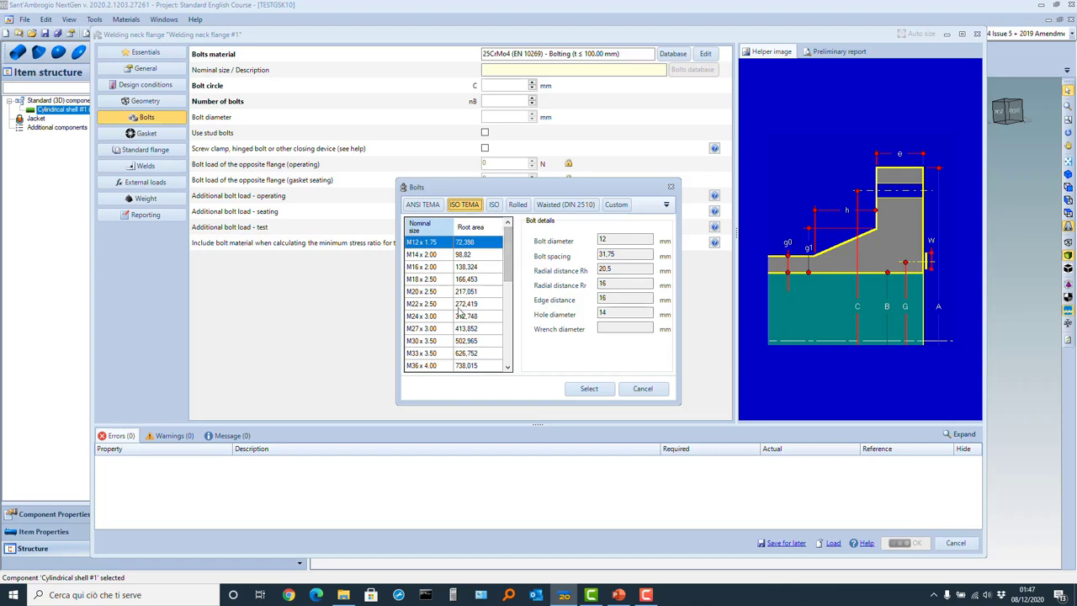
double_click(425, 294)
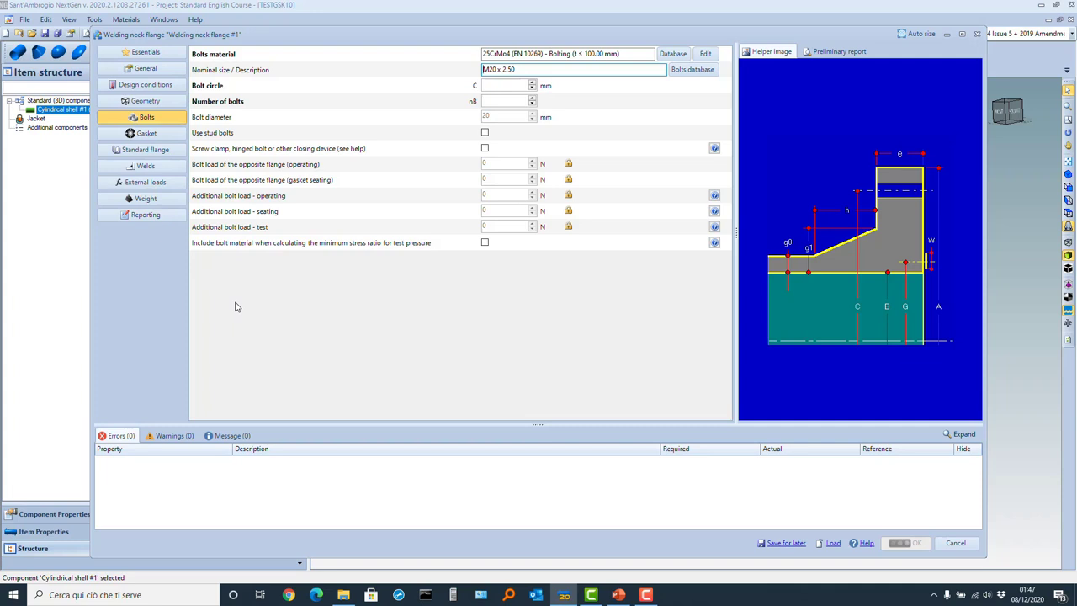
Enable design mode for the flange and run the automatic design with M20 x 2.50 as the minimum bolt
click(148, 72)
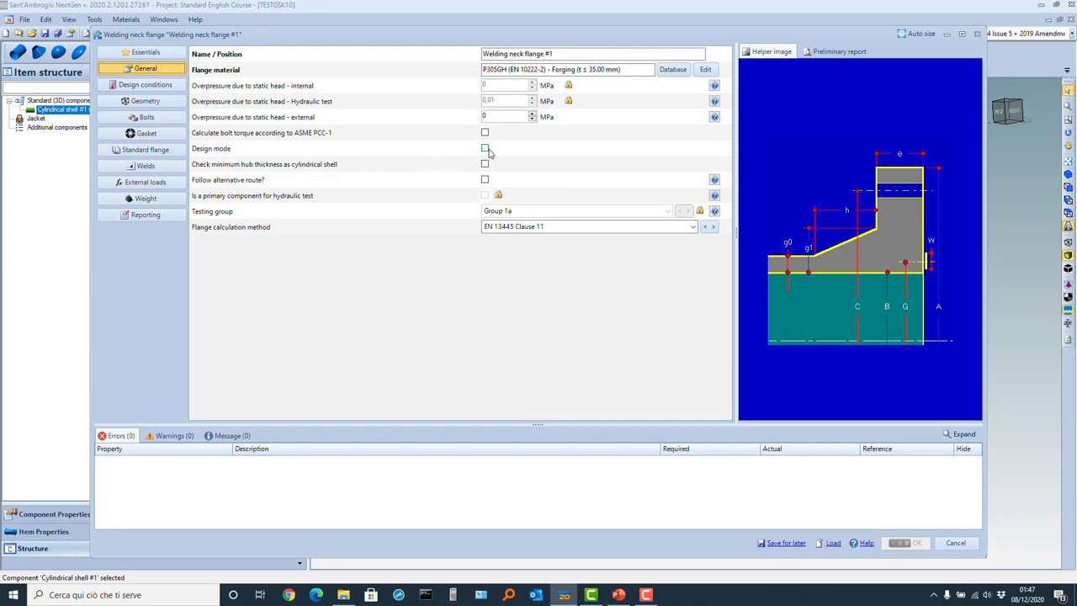
click(486, 149)
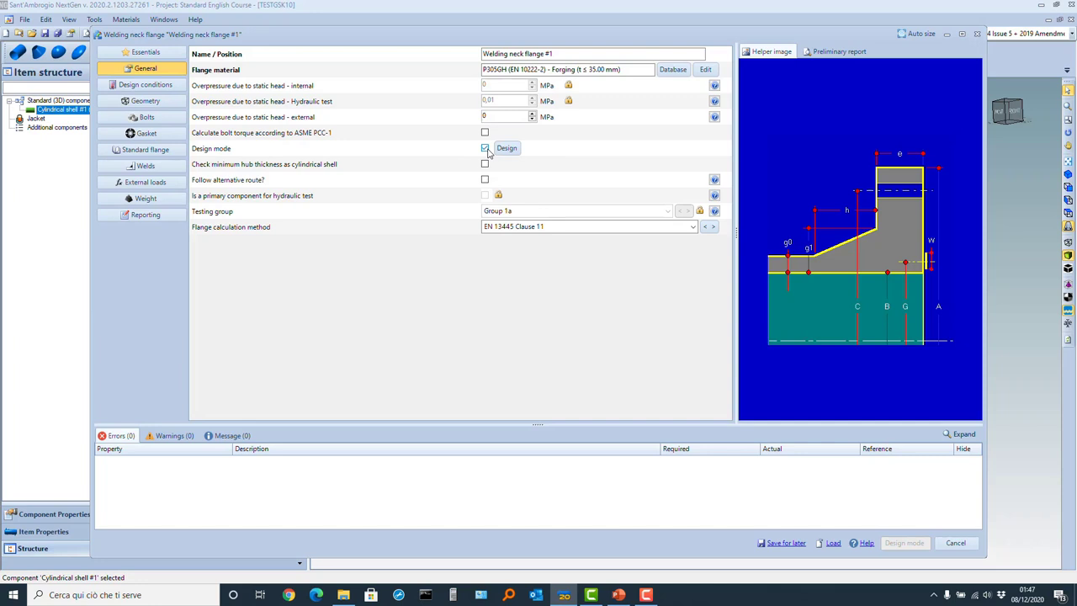
click(510, 151)
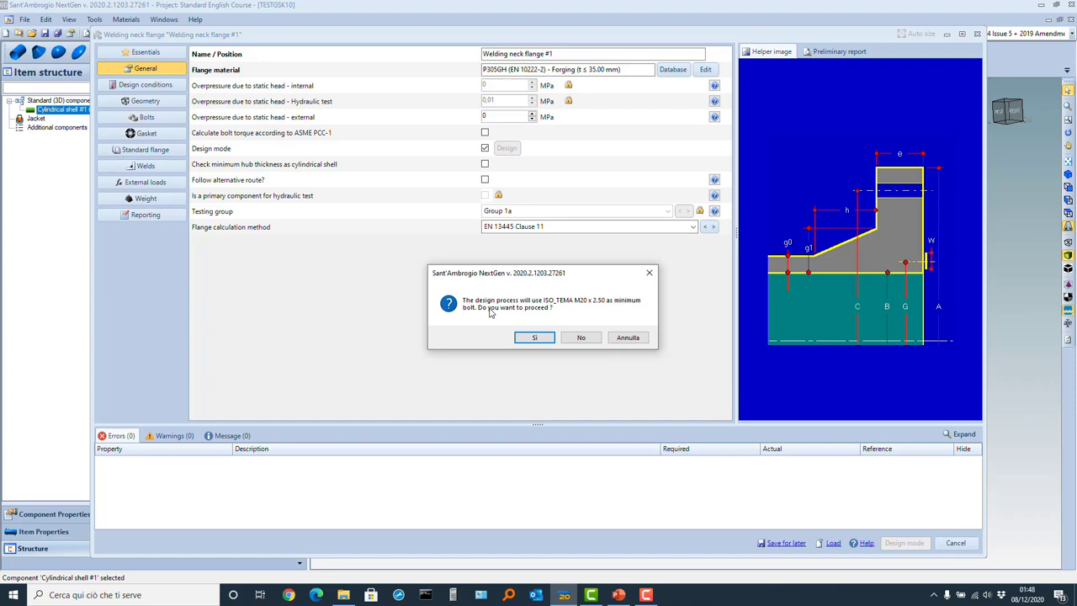
click(528, 339)
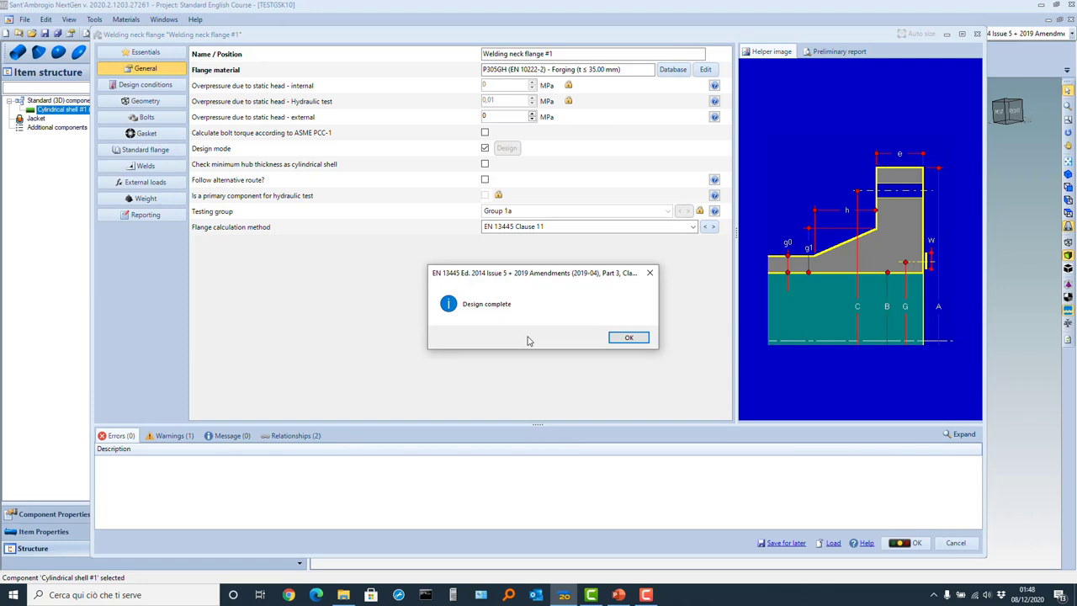
click(639, 338)
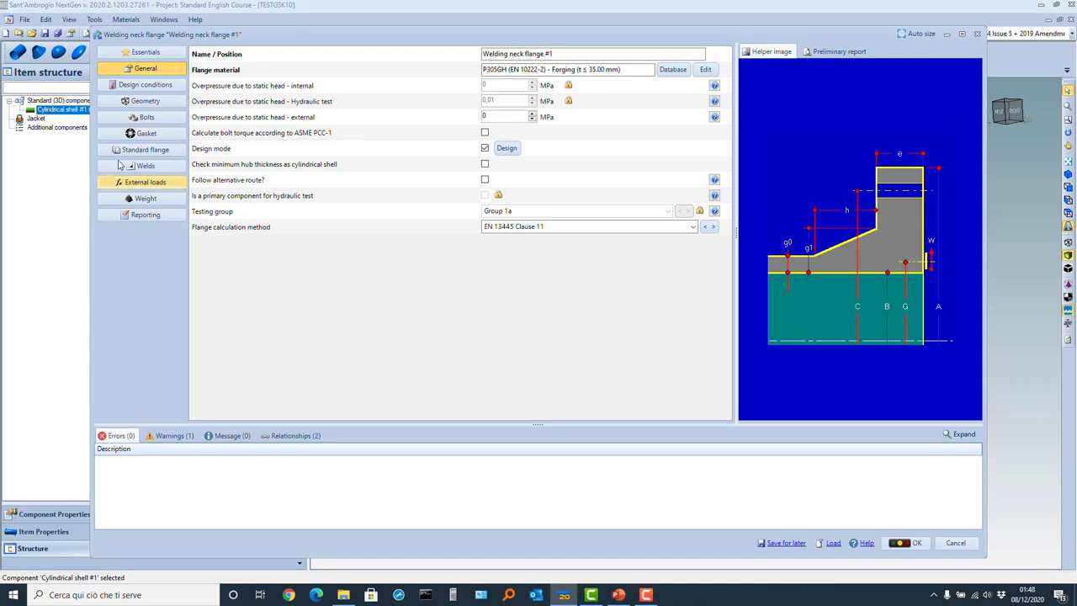
Examine the designed flange's gasket data and, in a widened preliminary report, its profile, bolting and flange stresses
click(143, 134)
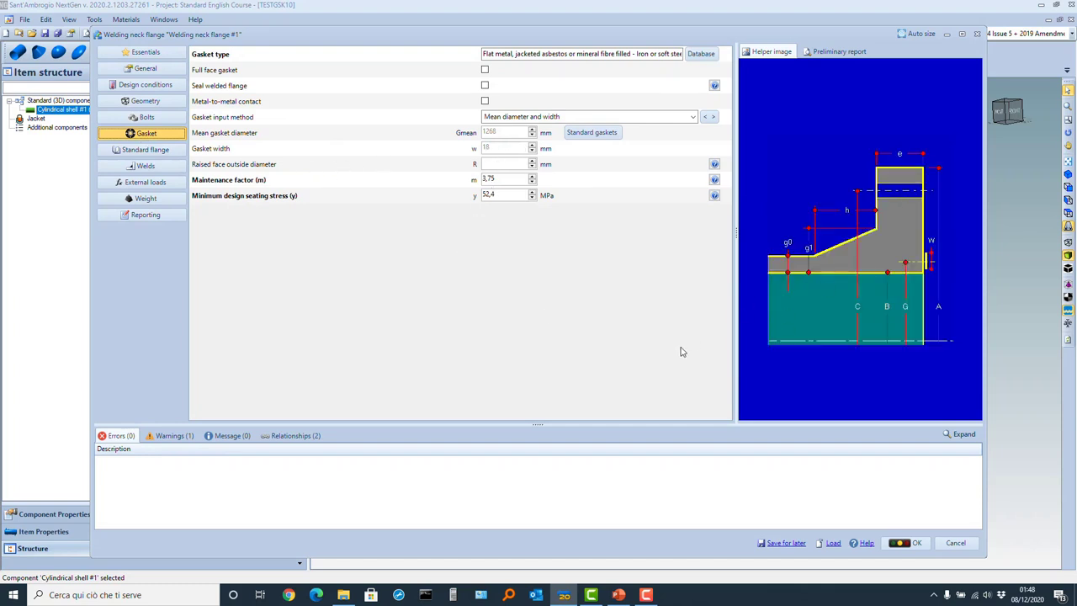
click(834, 52)
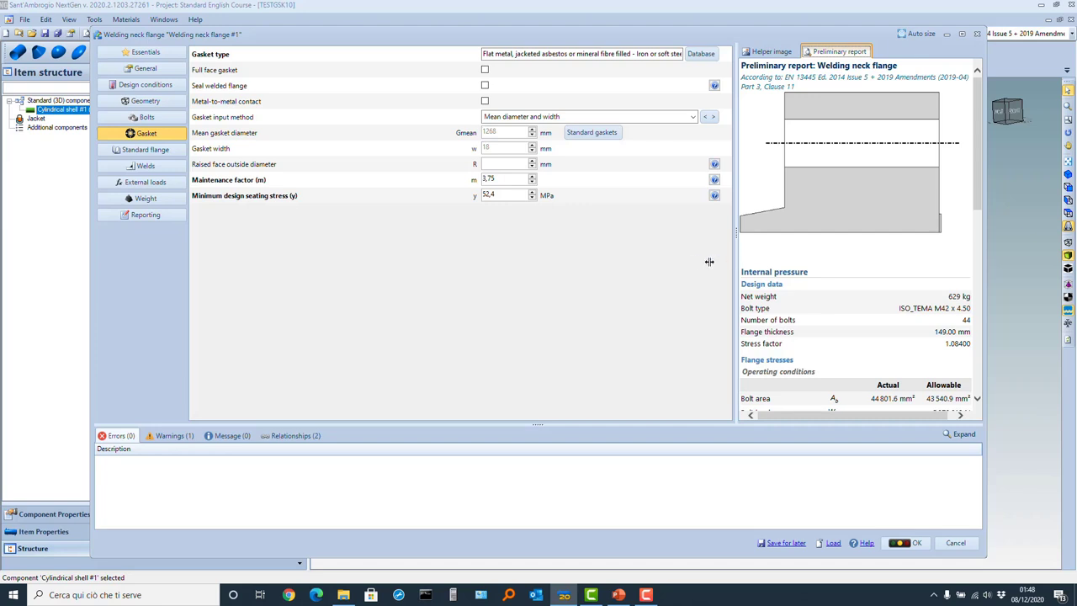
drag(662, 264, 663, 264)
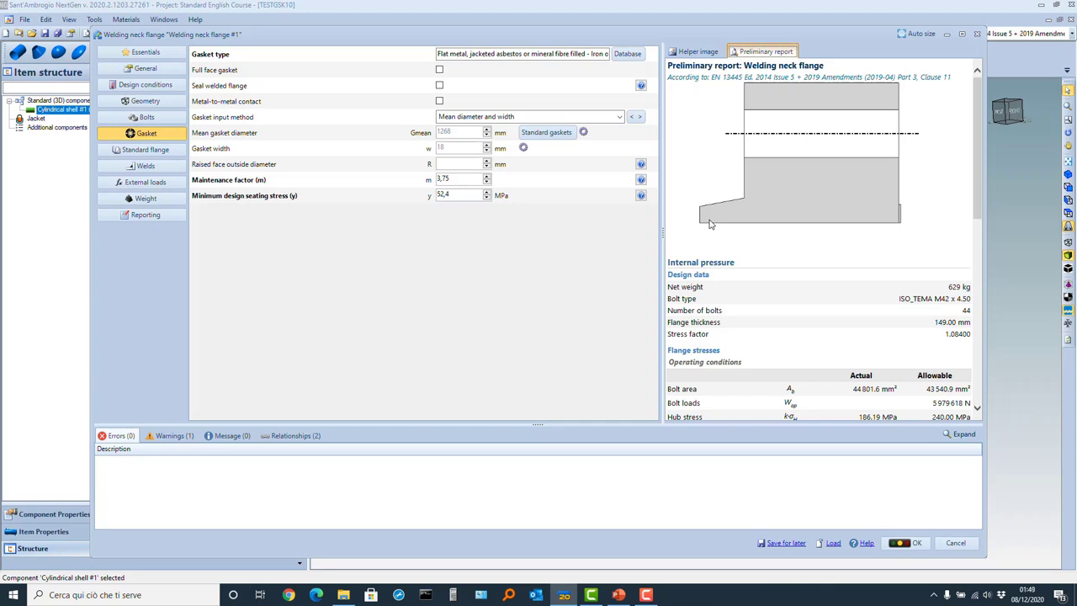
scroll(791, 250, down, 5)
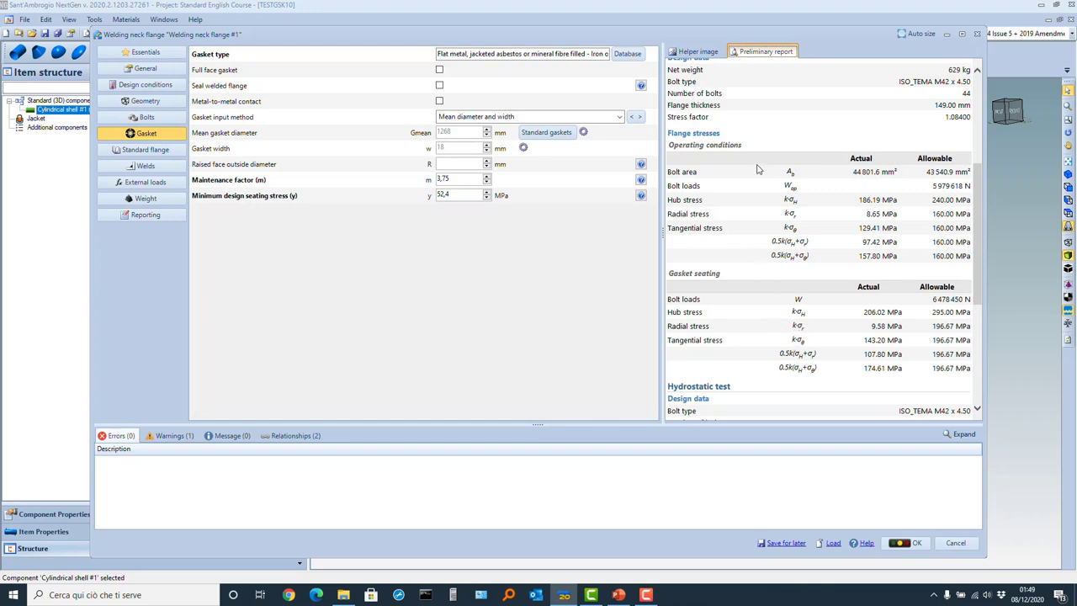
scroll(756, 171, up, 3)
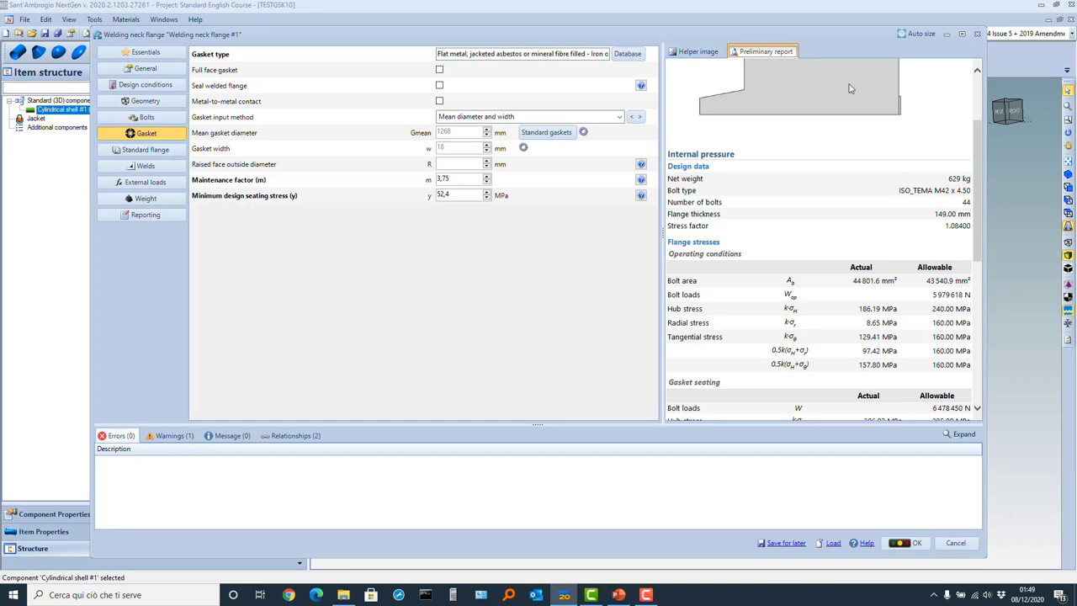
Check the flange's thickness warning and change its material to P305GH (EN 10222-2) forging for thicknesses from 50,001 to 160 mm
scroll(845, 241, up, 3)
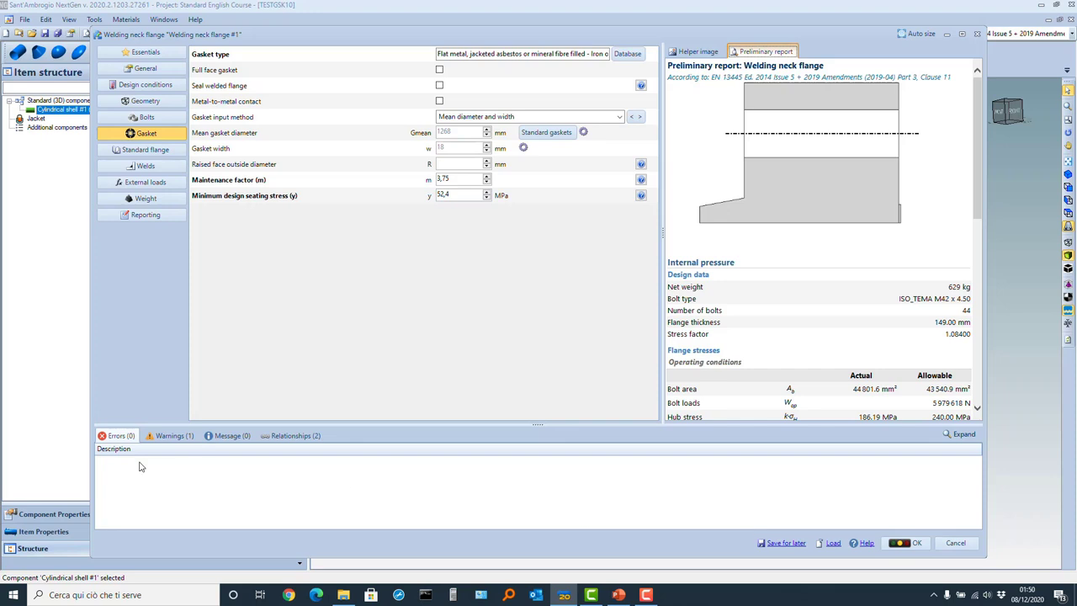
click(164, 436)
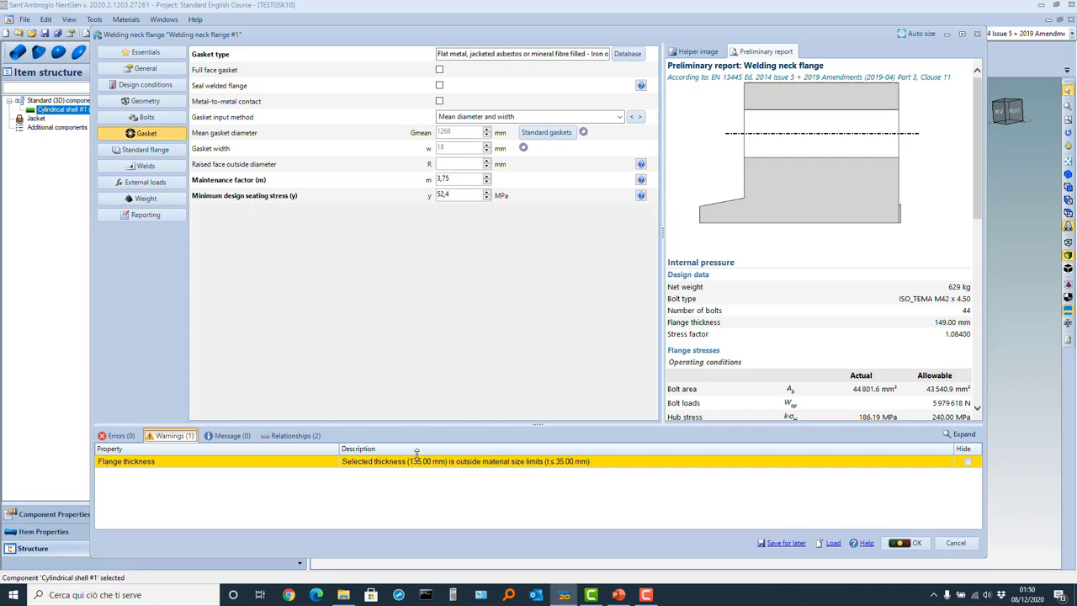
click(162, 57)
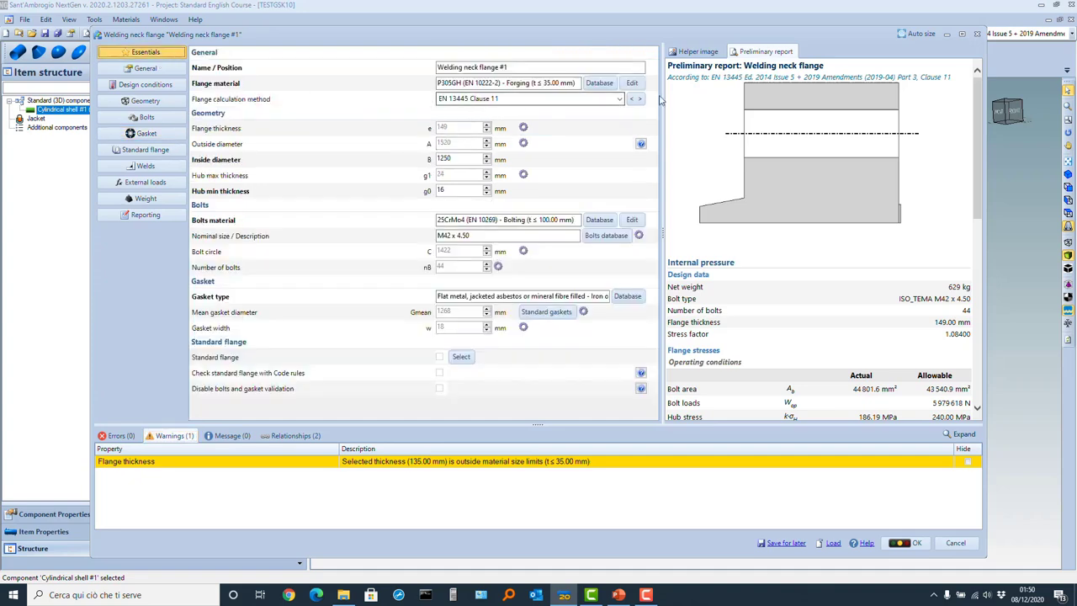
click(601, 83)
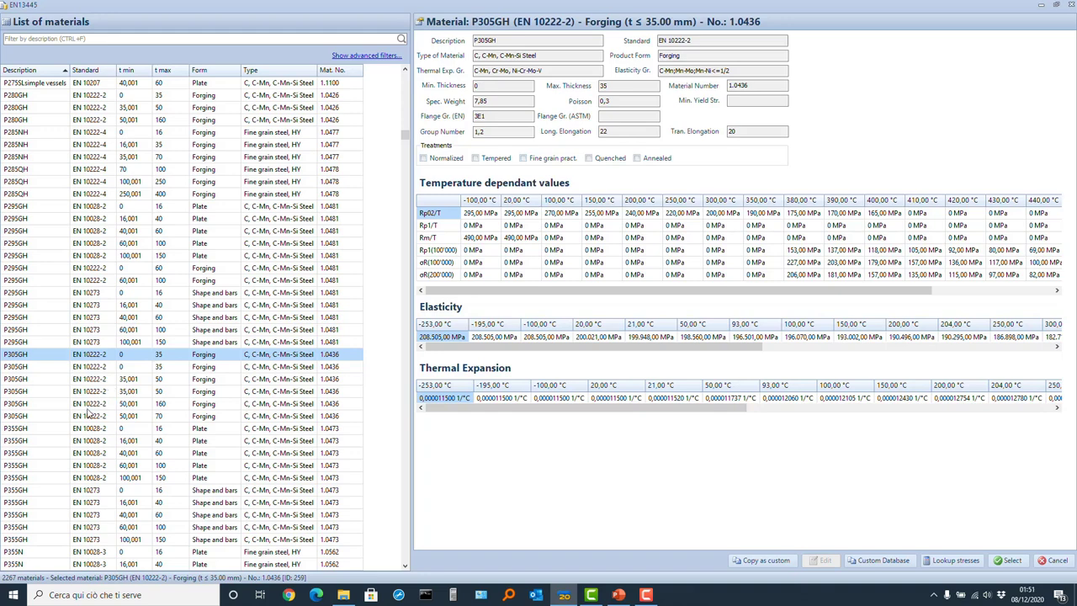
click(156, 405)
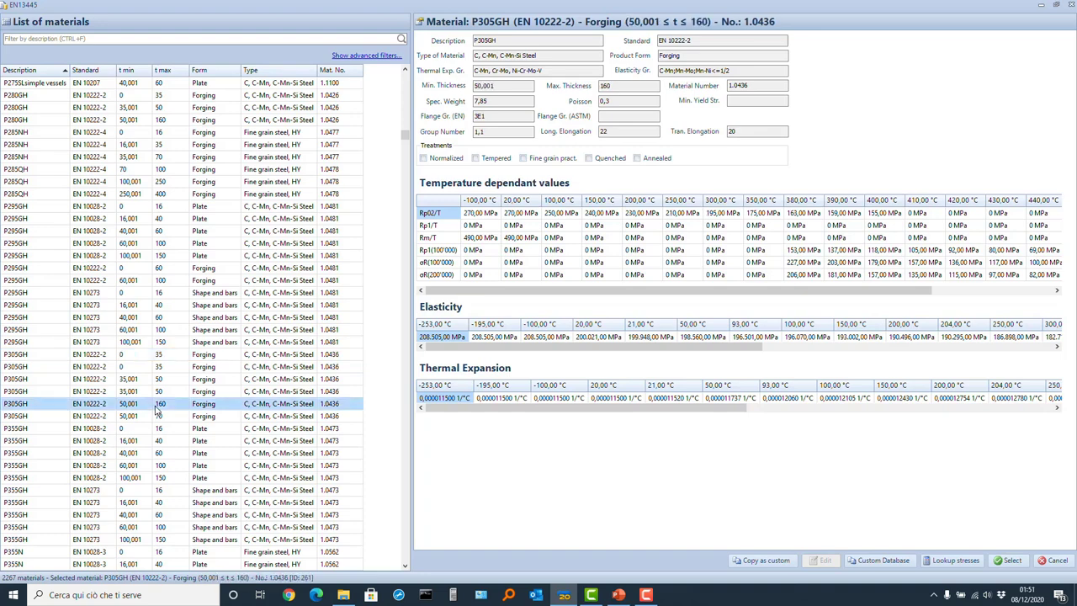
double_click(156, 405)
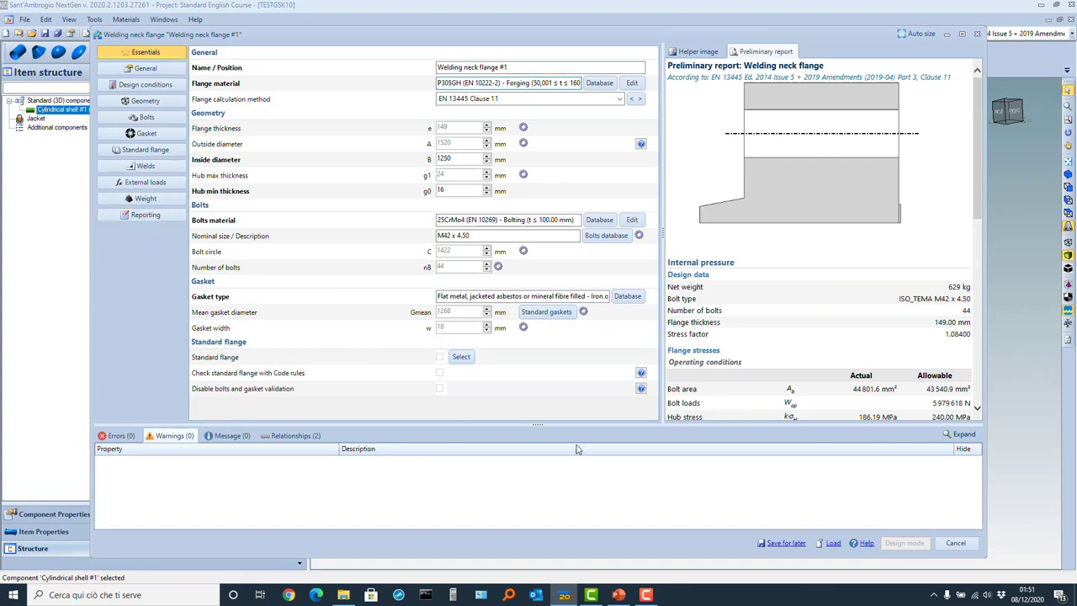
Rerun the automatic flange design with ISO_TEMA M42 x 4.50 as the minimum bolt
click(141, 151)
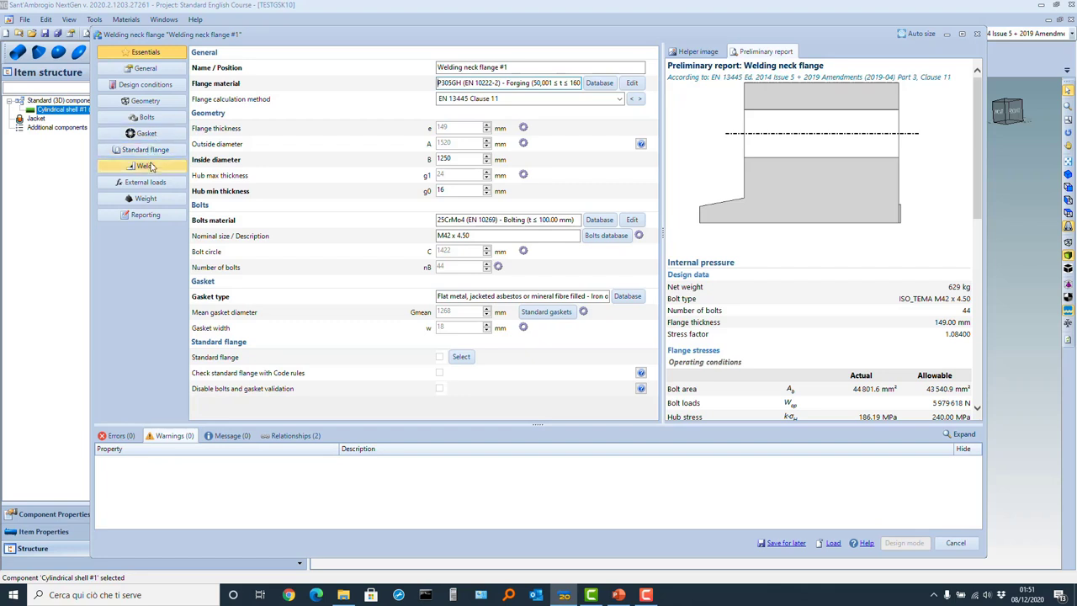
click(148, 69)
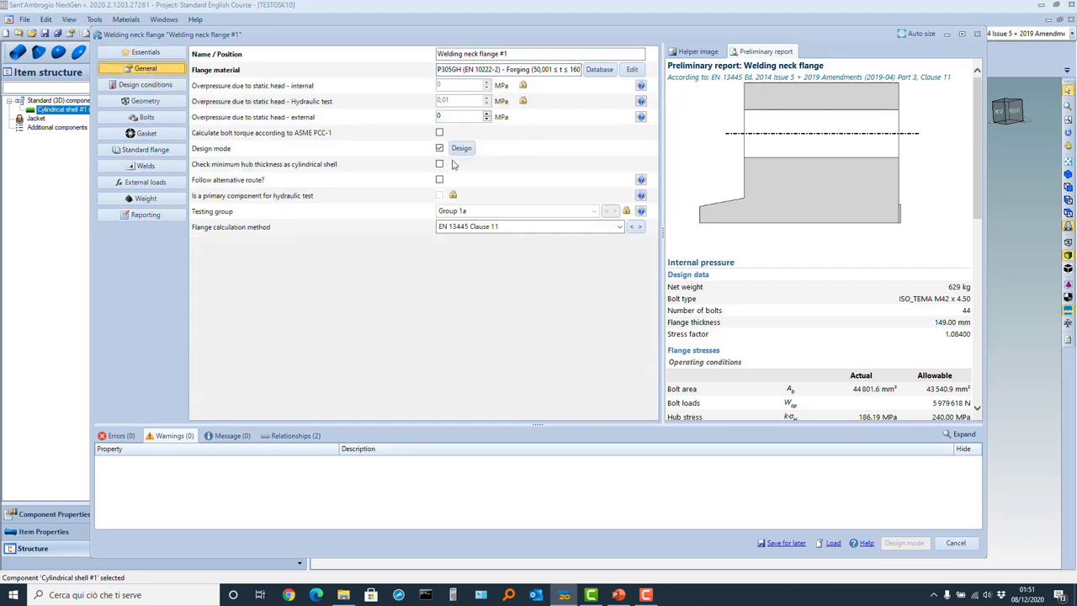
click(461, 153)
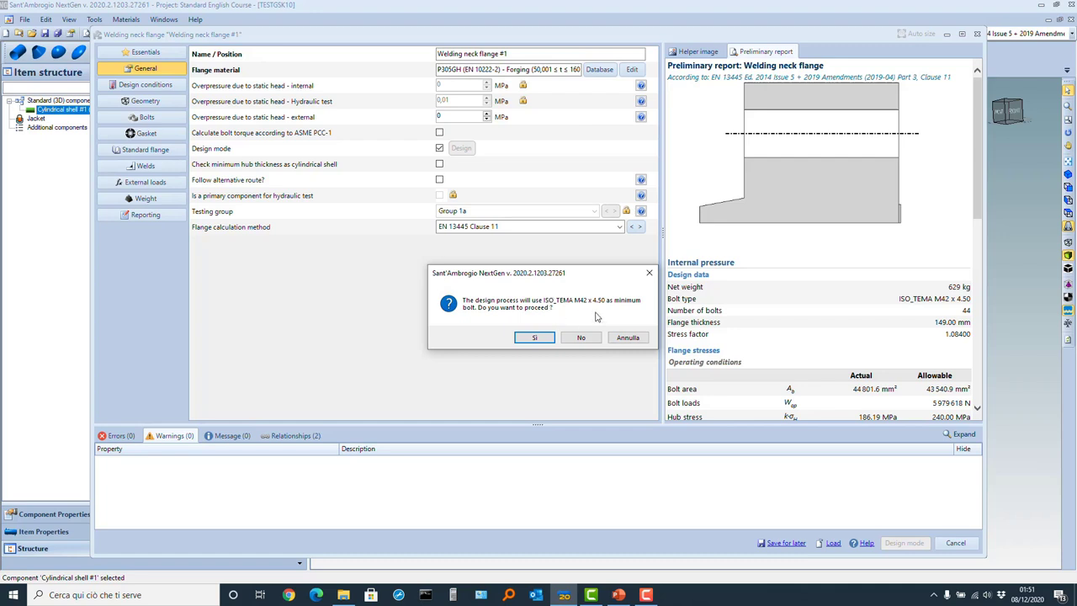
click(533, 338)
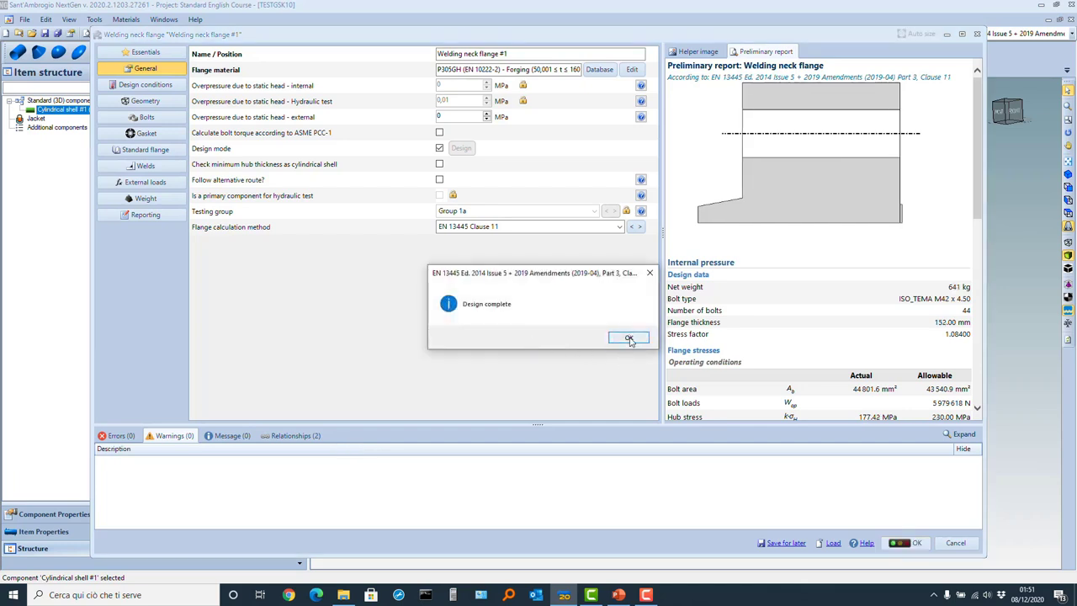
click(628, 339)
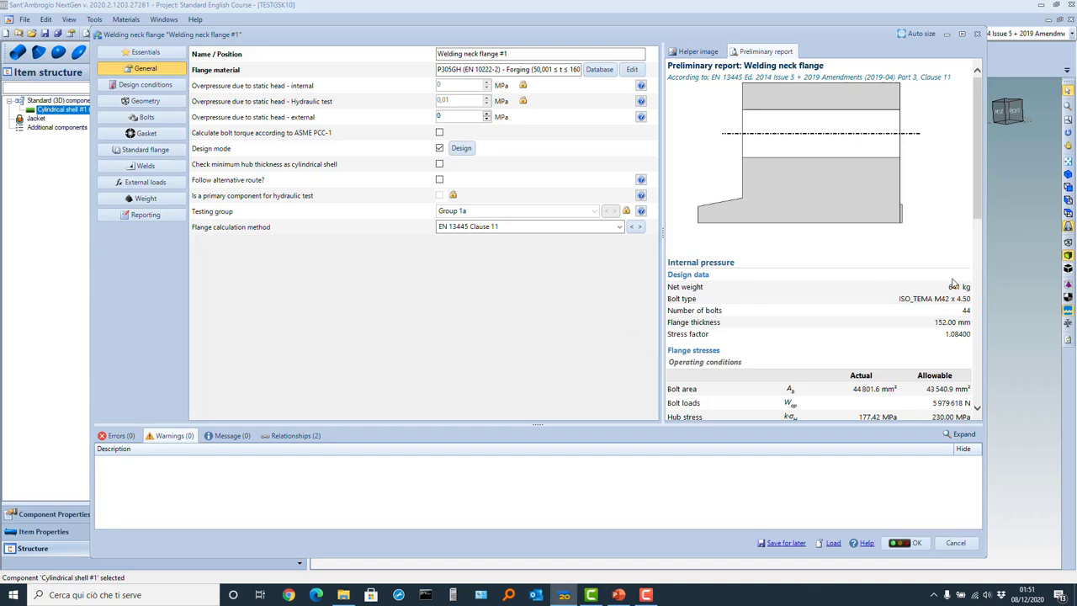
Review the internal pressure and hydrostatic test stresses of the redesigned flange in the preliminary report and accept the flange
drag(979, 211, 978, 273)
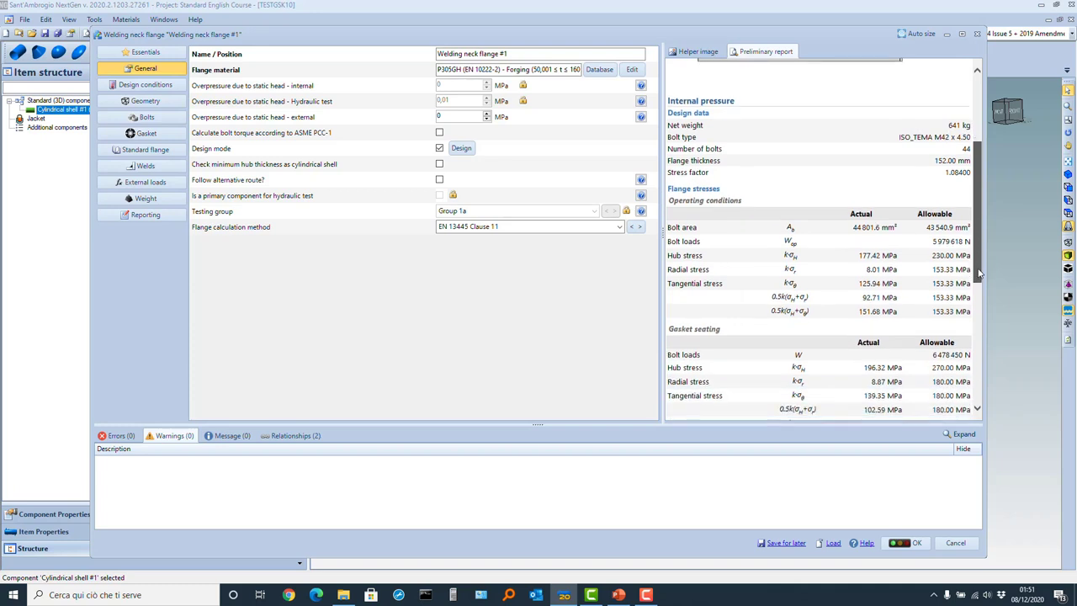
drag(978, 274, 978, 244)
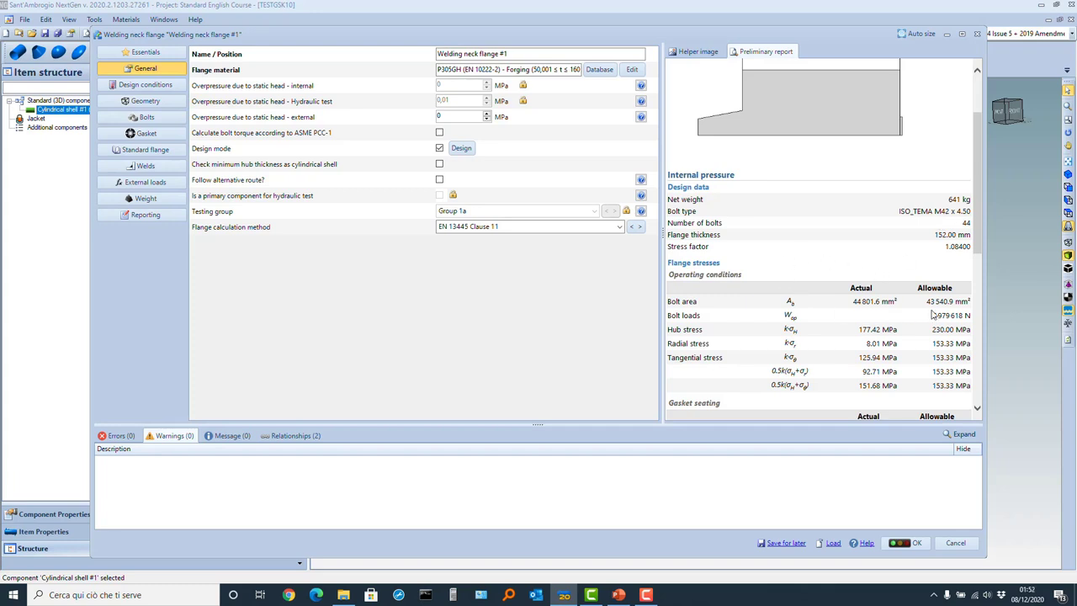
drag(979, 265, 970, 426)
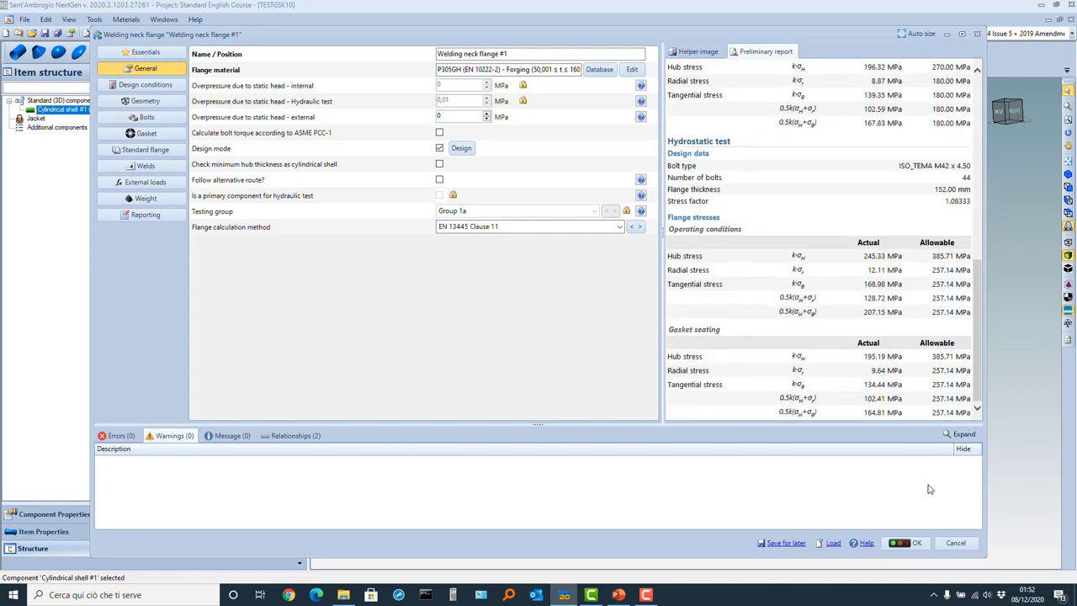
click(907, 544)
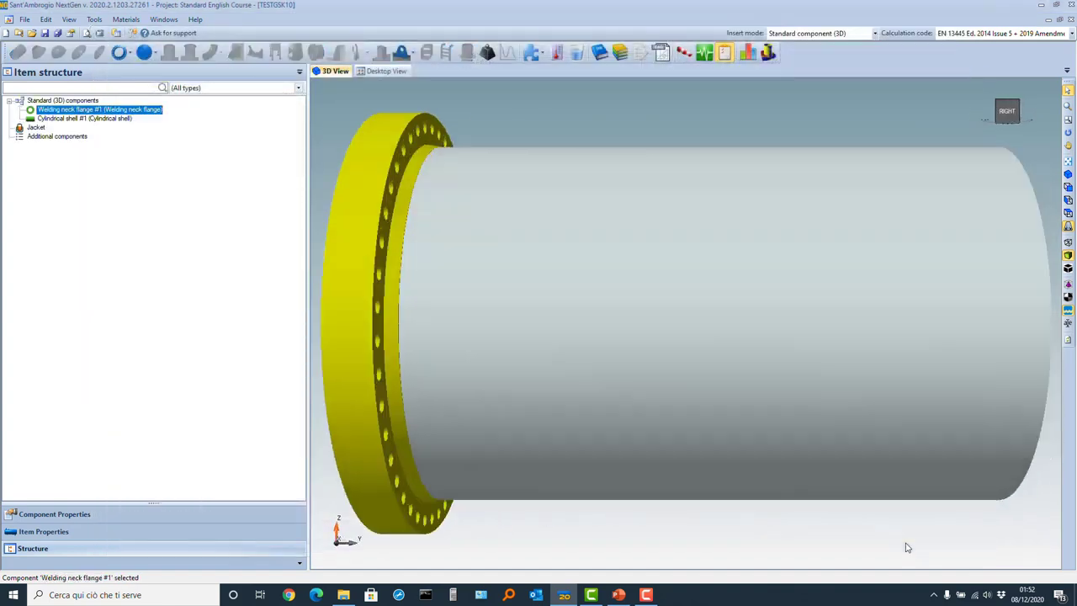
Inspect the flanged shell in 3D, then reopen the welding neck flange's data to check its preliminary report and close it
drag(598, 263, 701, 353)
scroll(711, 304, down, 5)
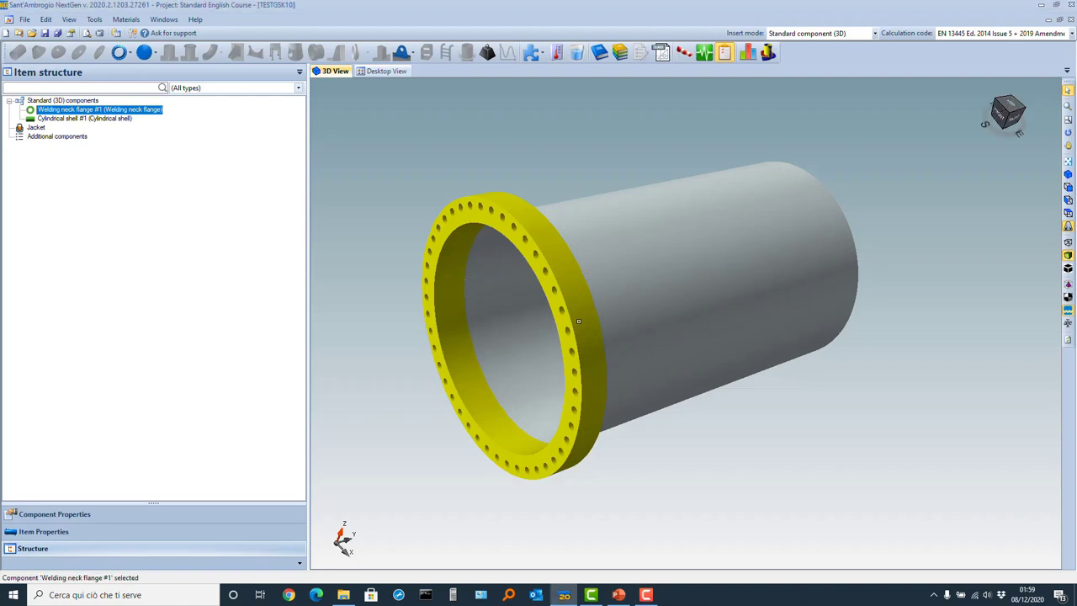
double_click(578, 321)
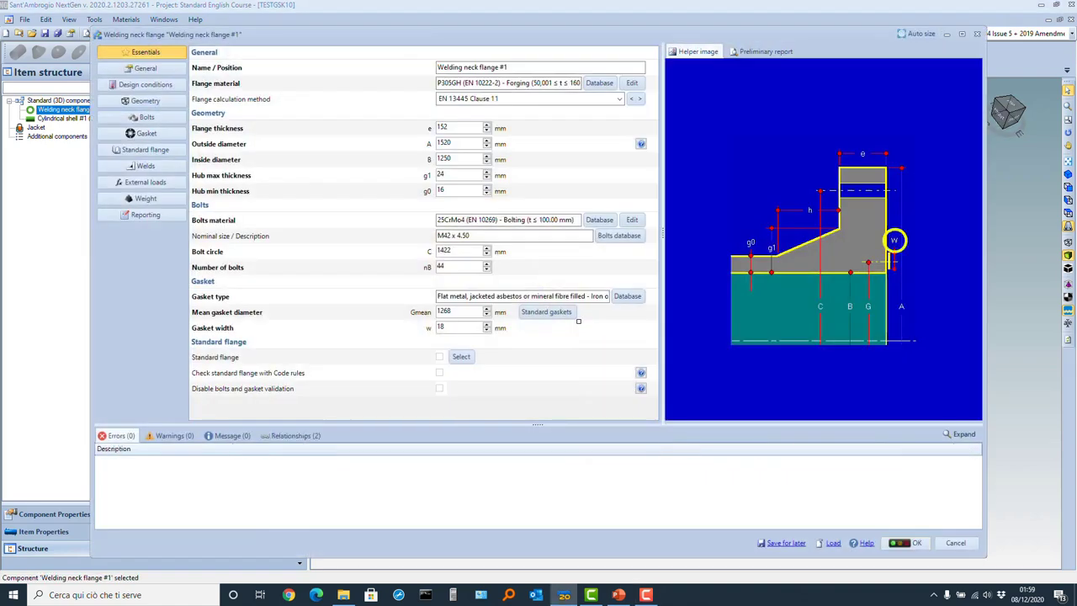
click(762, 52)
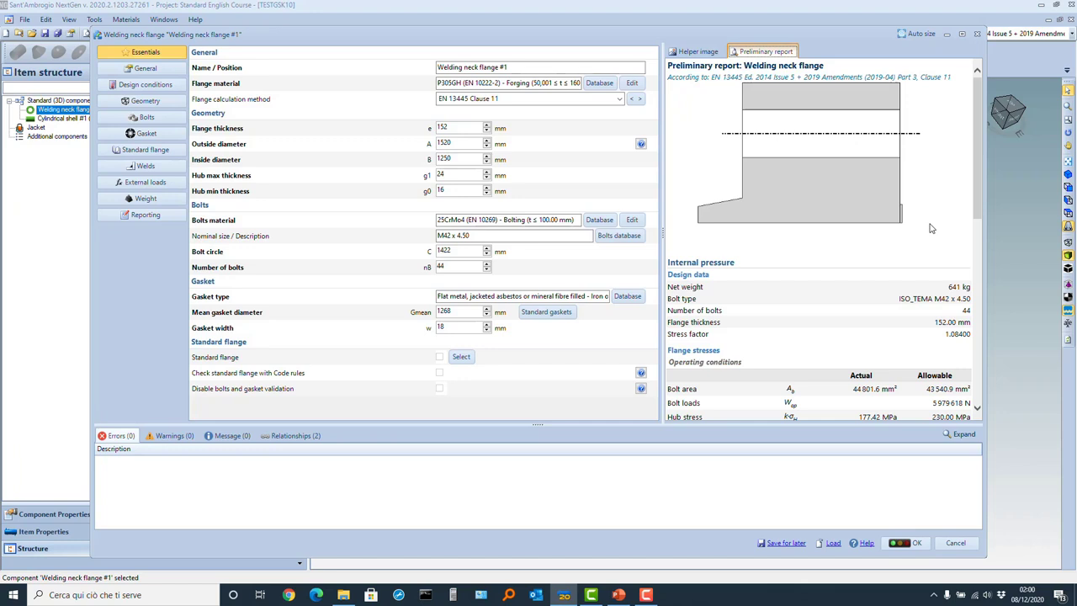
click(910, 544)
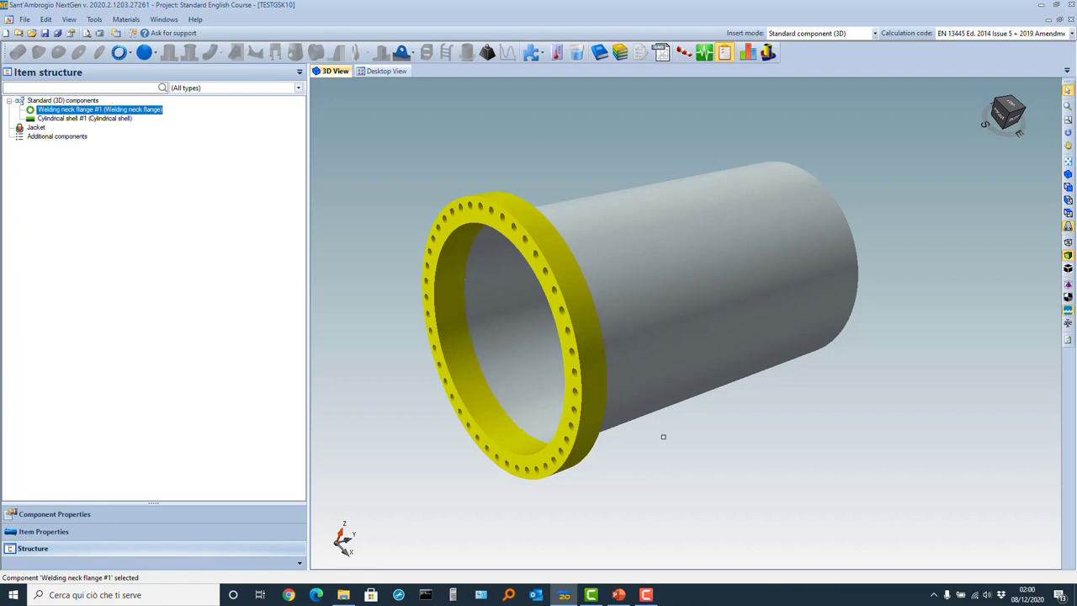
Copy the welding neck flange to the right side of Cylindrical shell #1 and set the copy's calculation method to EN 13445 Annex G
right_click(579, 348)
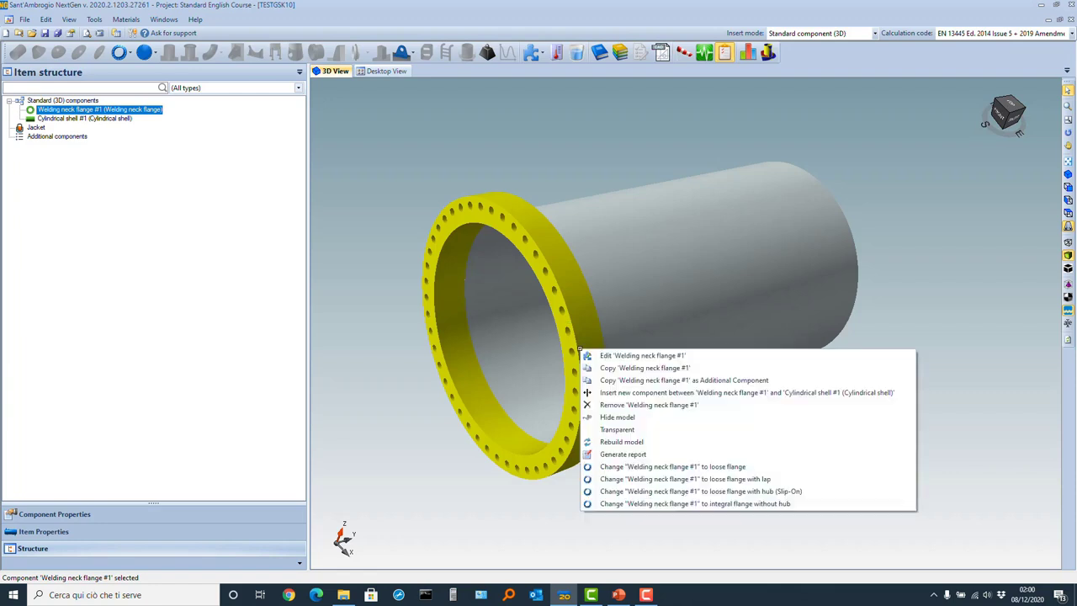
click(657, 371)
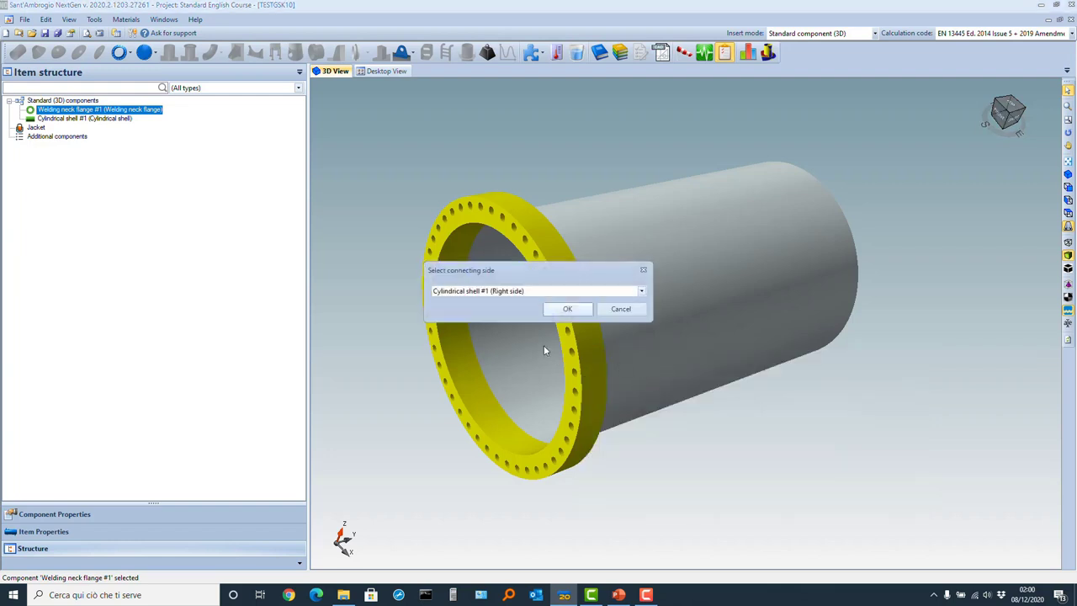
click(567, 310)
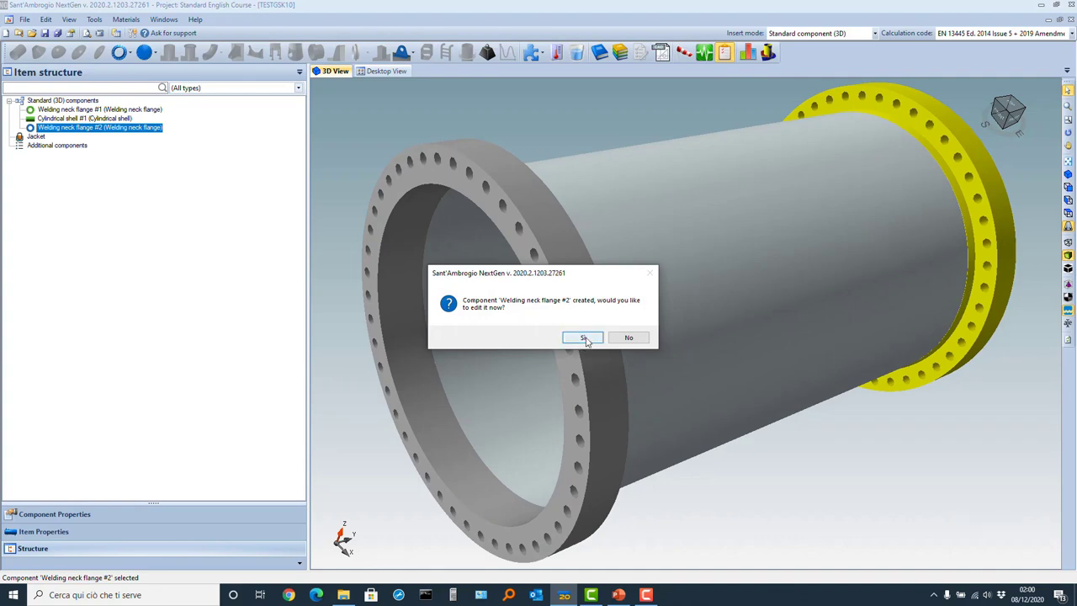
click(583, 337)
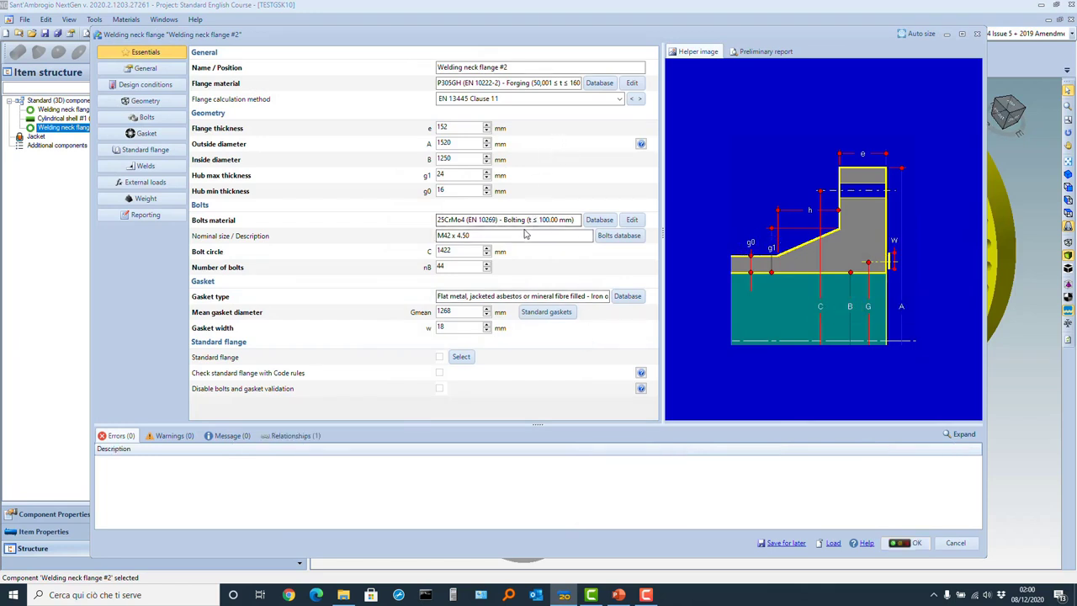
click(619, 100)
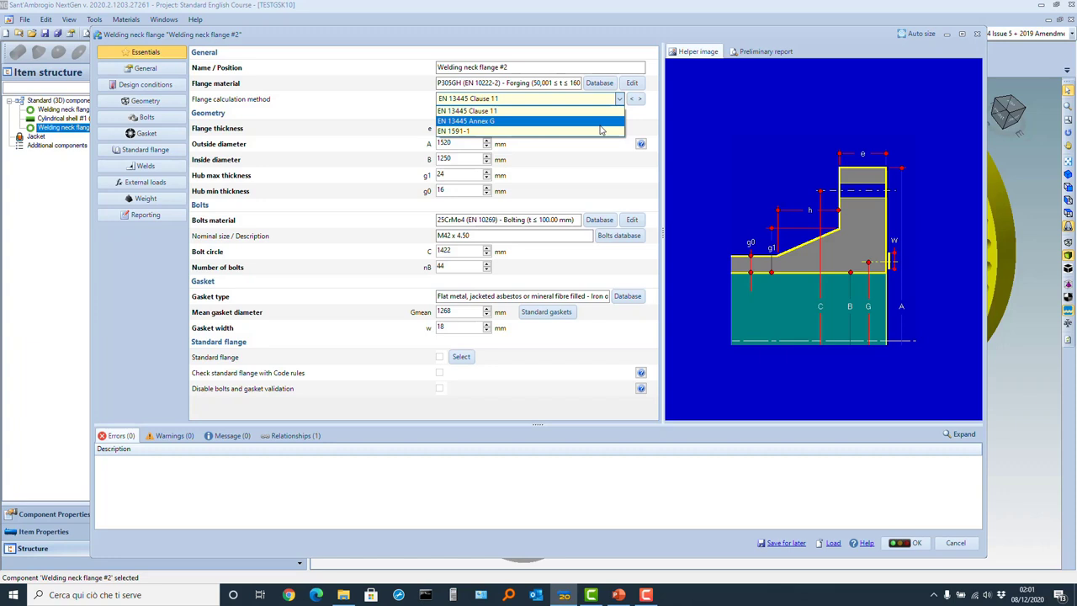
click(598, 122)
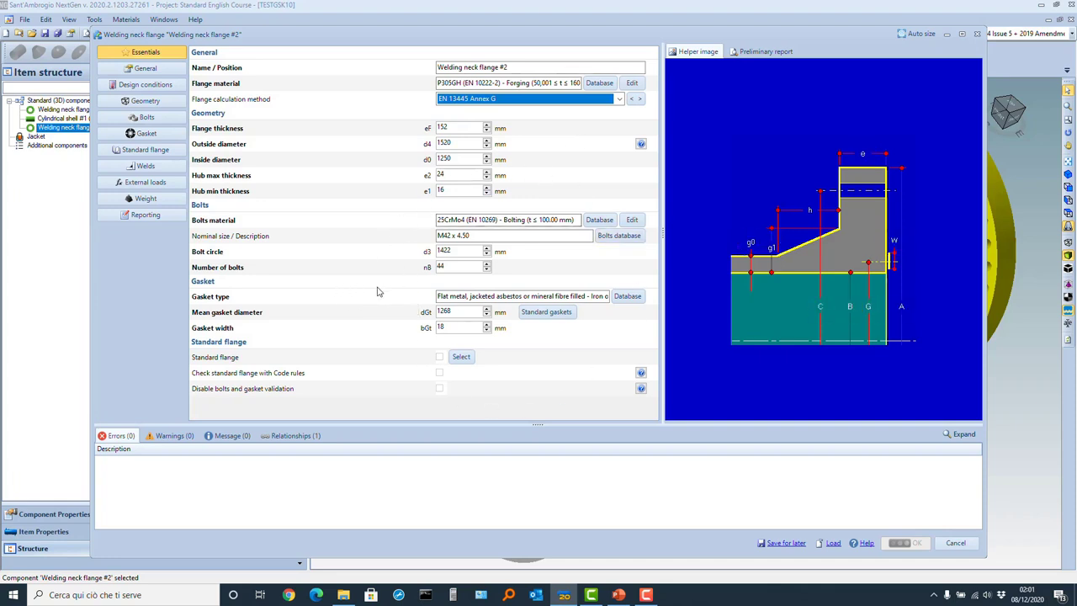
Give the copied flange a covered metal-jacketed gasket, soft iron or soft steel jacket with graphite filler and covering, with uncompressed axial thickness 4 mm
click(147, 136)
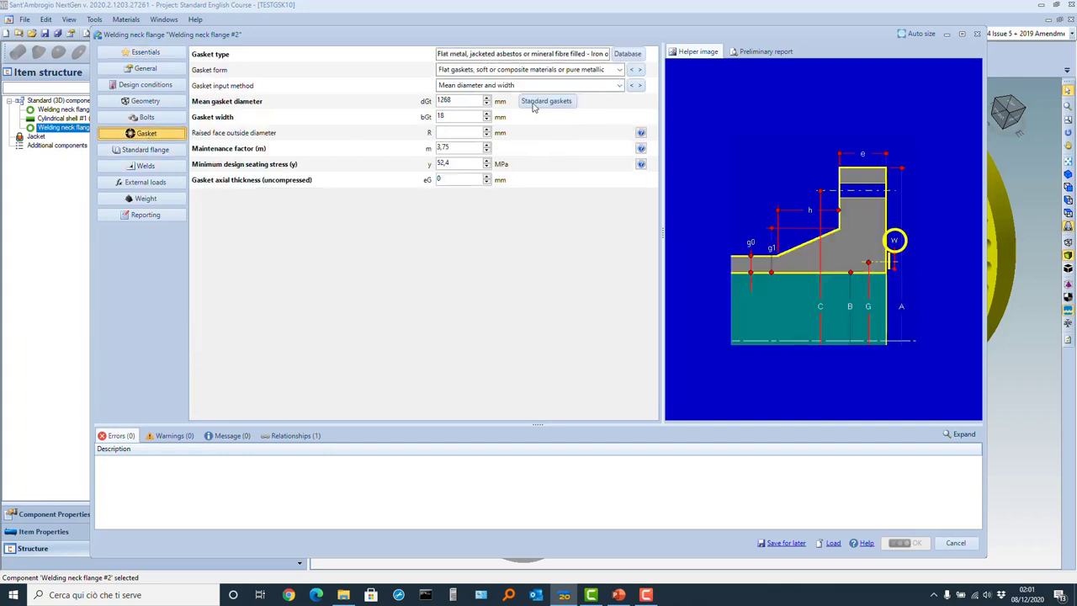
click(622, 53)
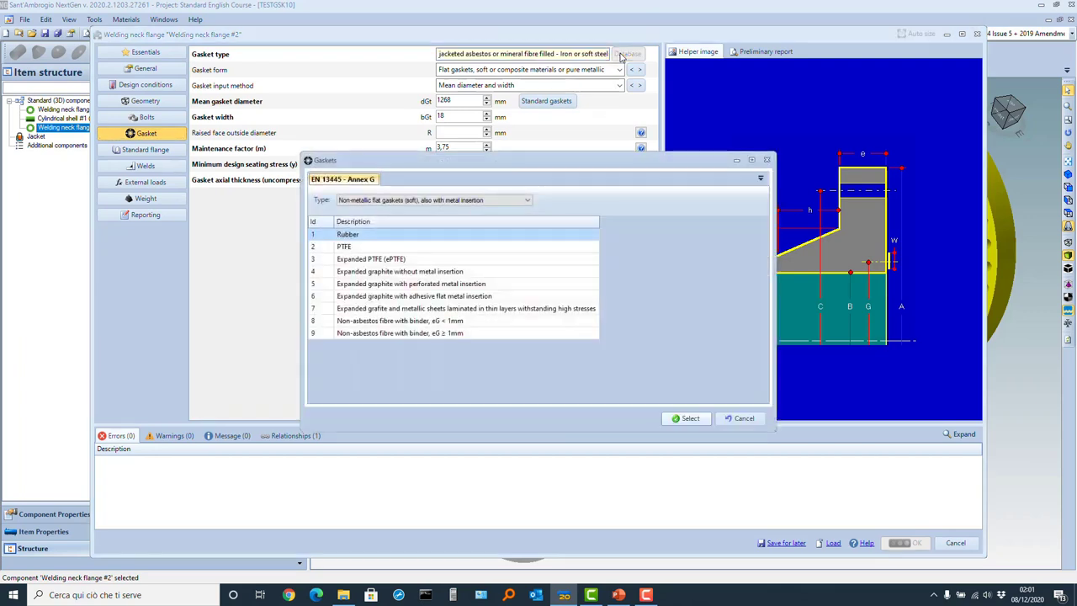
click(527, 200)
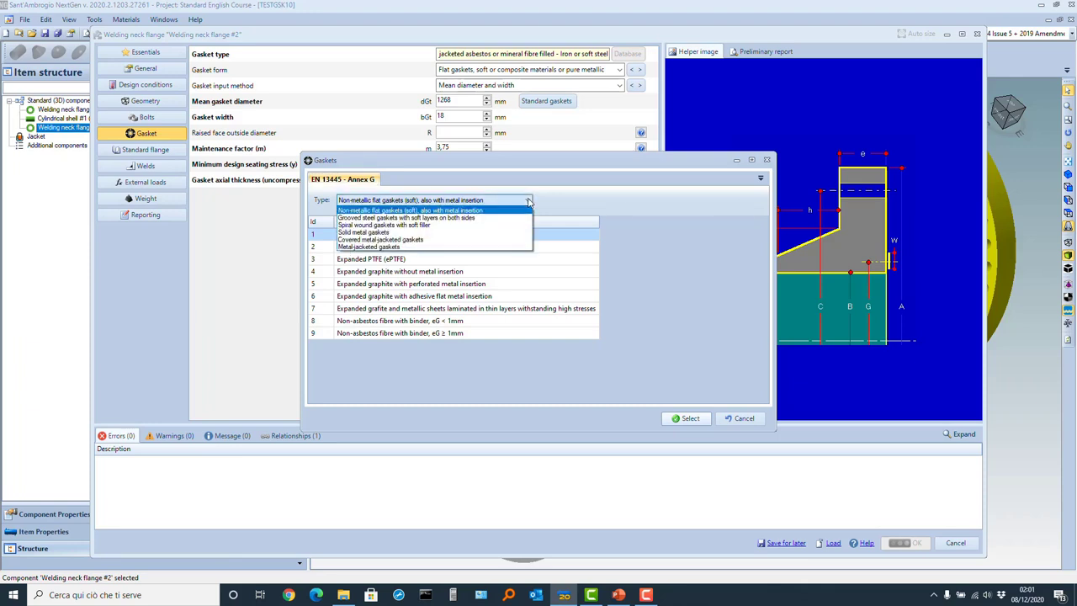
click(513, 240)
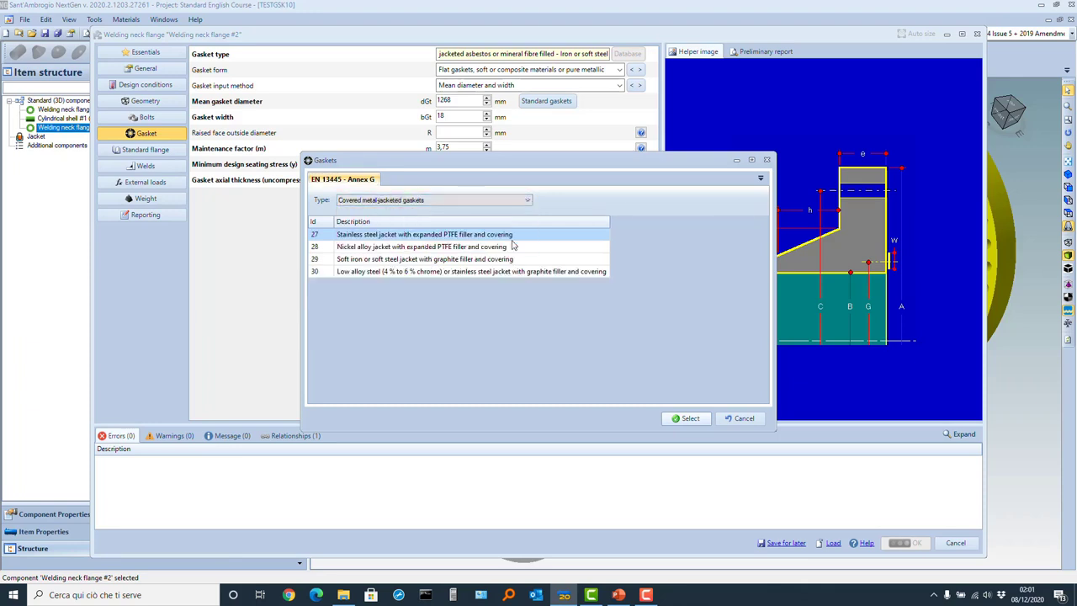
double_click(420, 261)
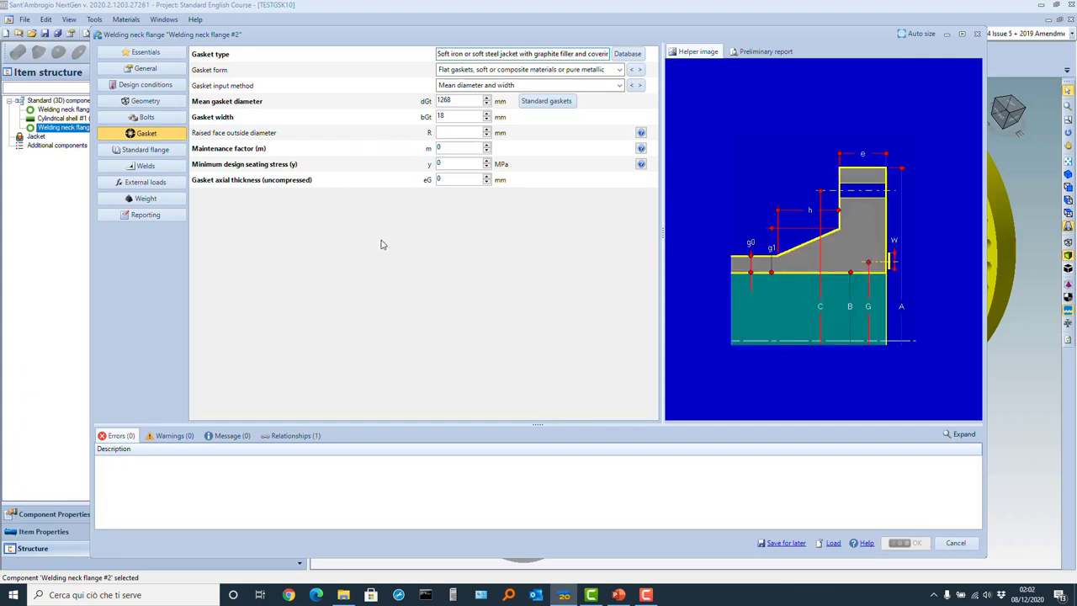
click(444, 180)
text(4)
Look over the copied flange's bolt data and set its net flange thickness at the weakest section (eX) to 2 mm
click(157, 120)
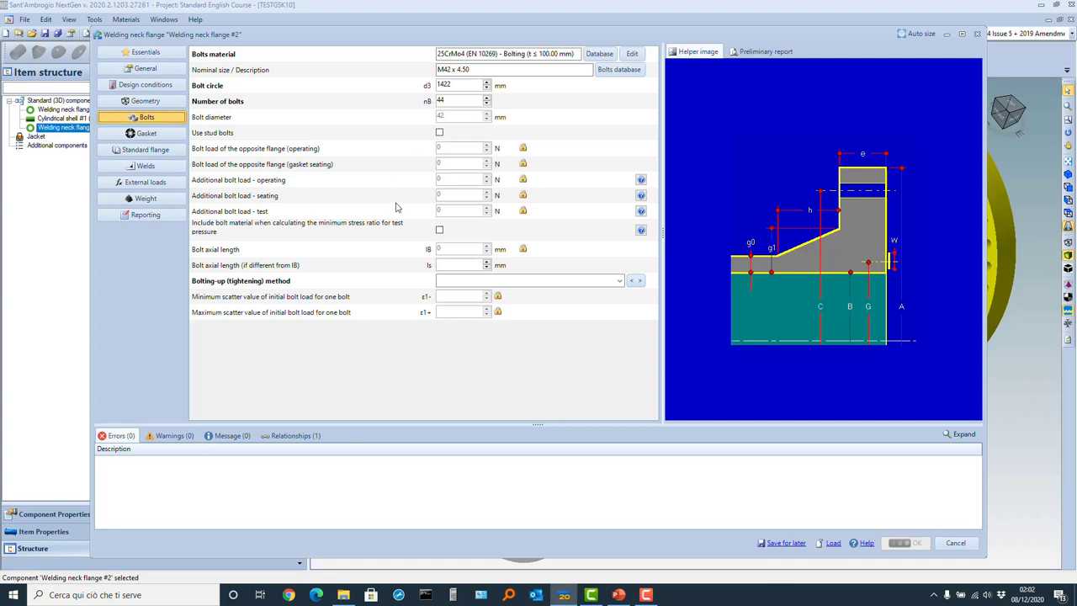
mouse_move(378, 255)
click(153, 101)
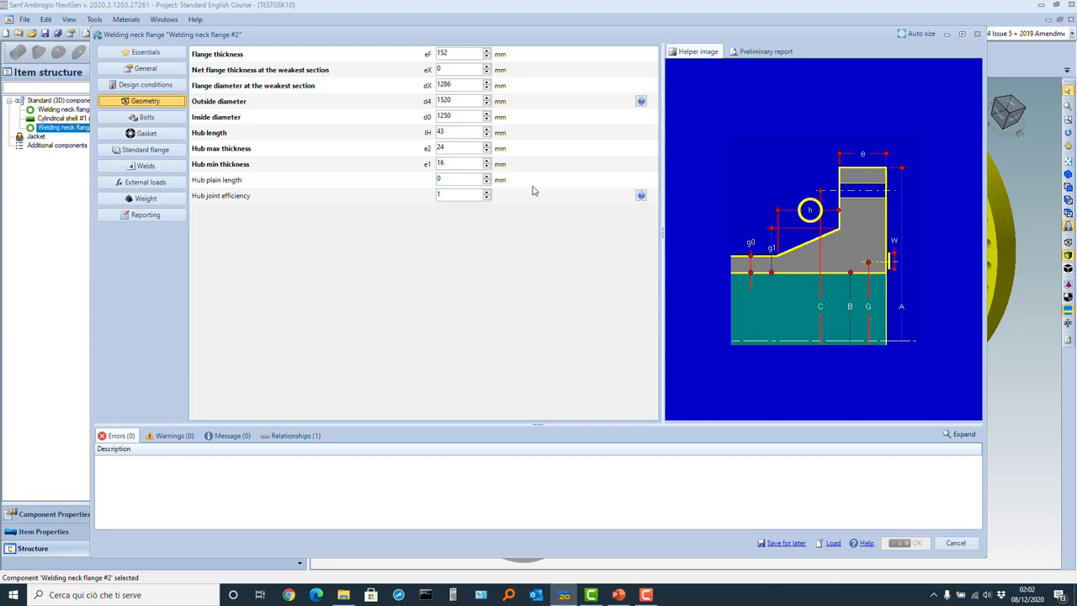
click(450, 71)
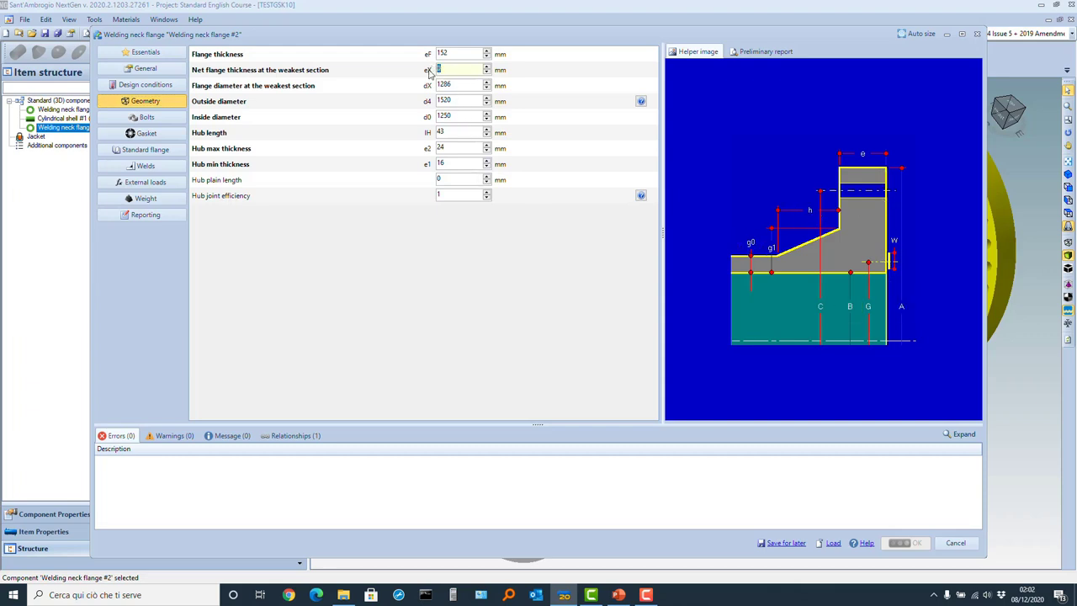
text(2)
Set the copied flange's bolting-up (tightening) method to Impact wrench and accept the flange data
click(159, 121)
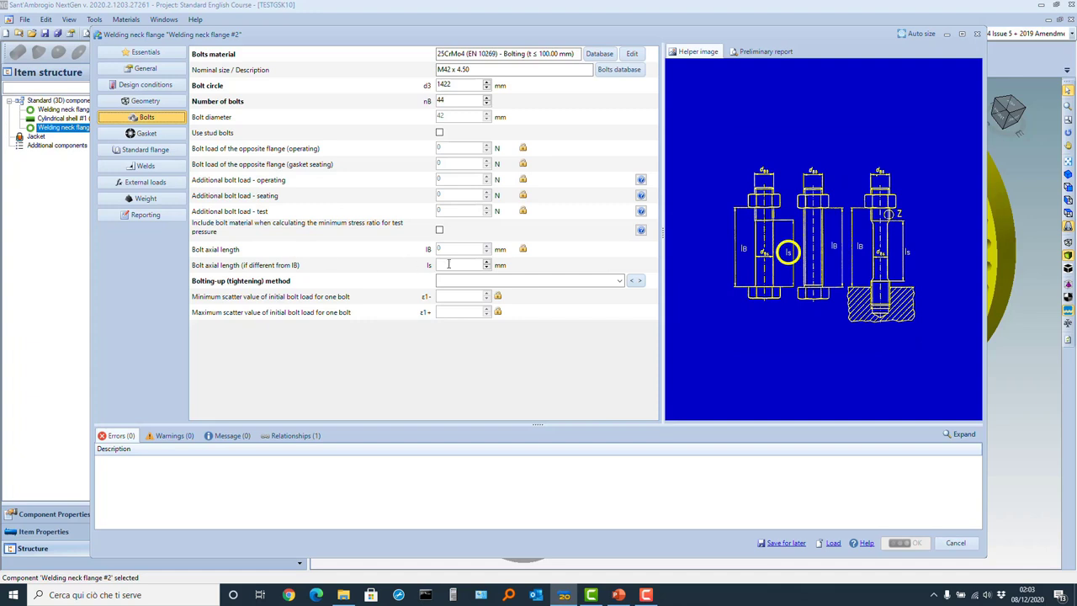
mouse_move(523, 250)
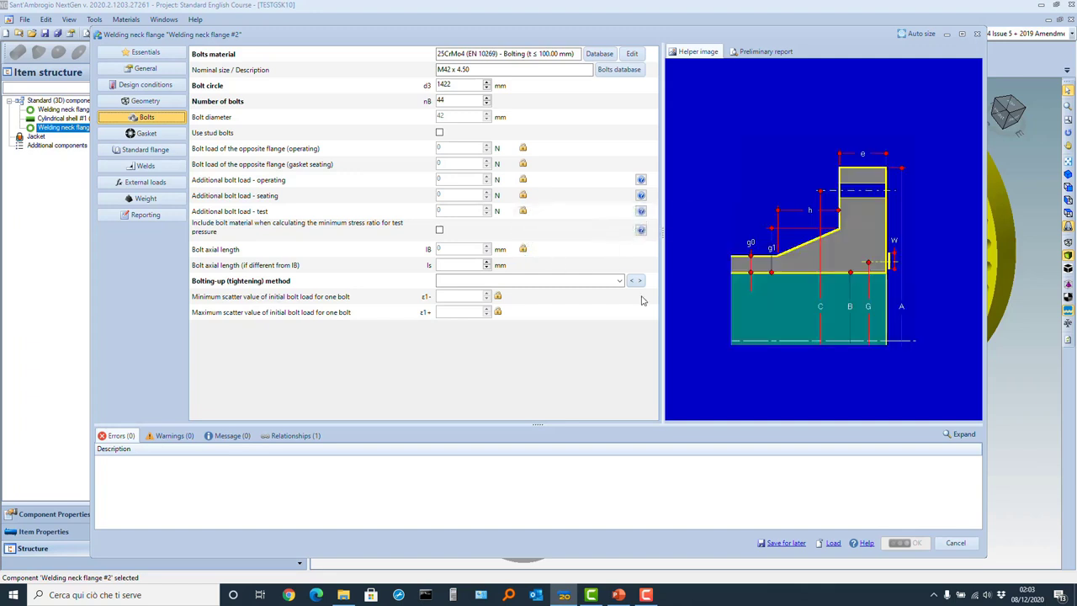
click(901, 541)
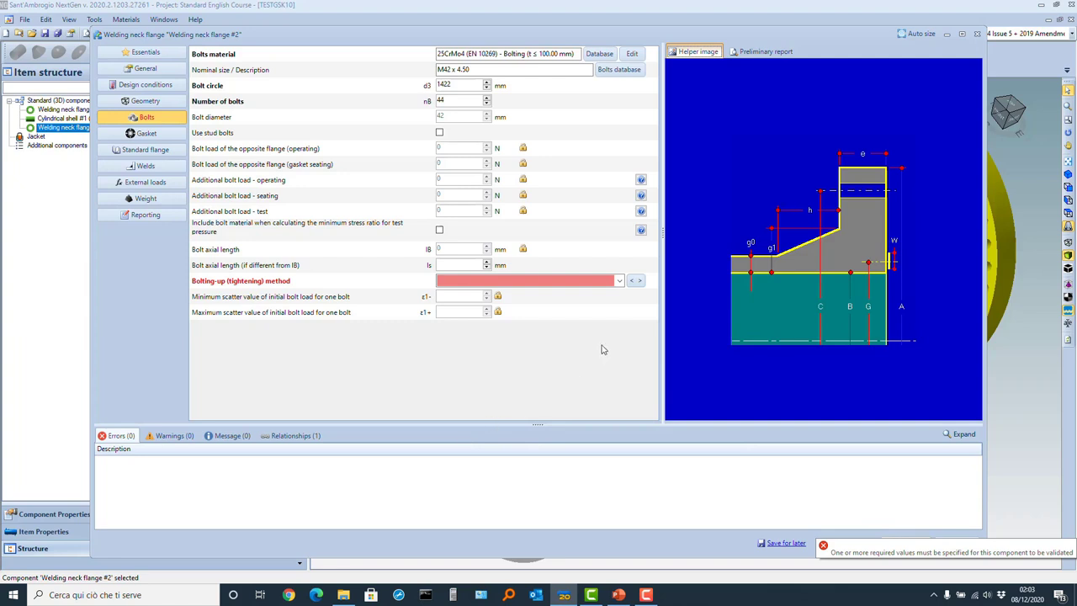
click(619, 281)
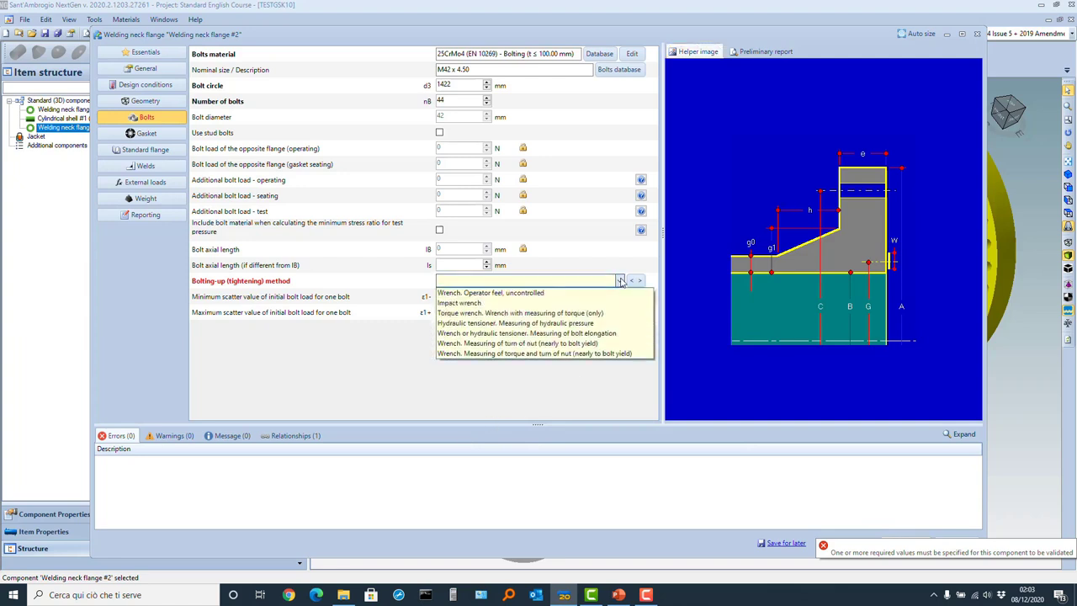
click(599, 303)
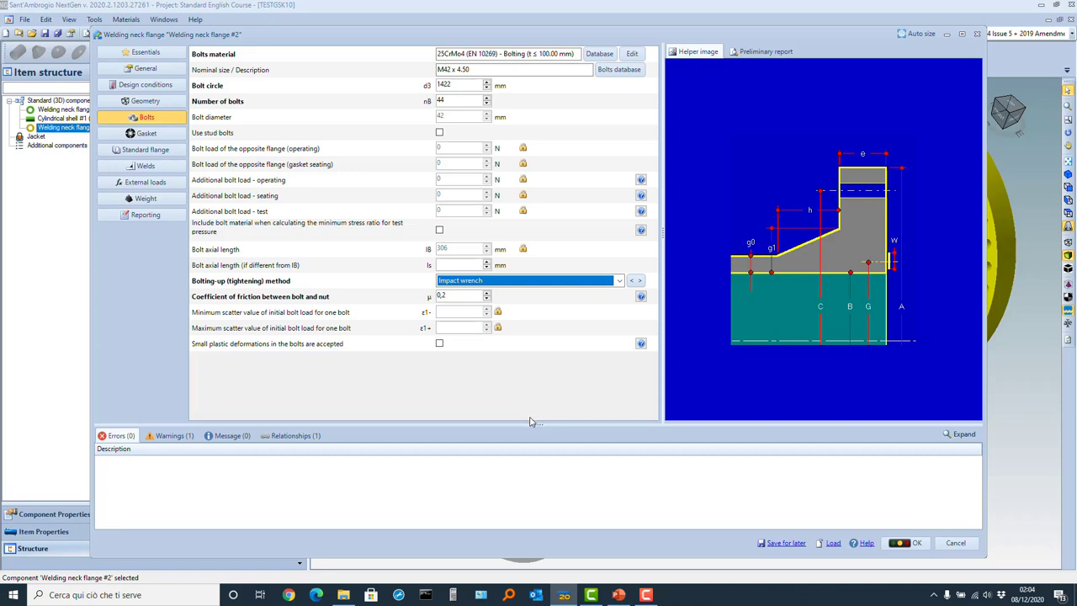
click(905, 543)
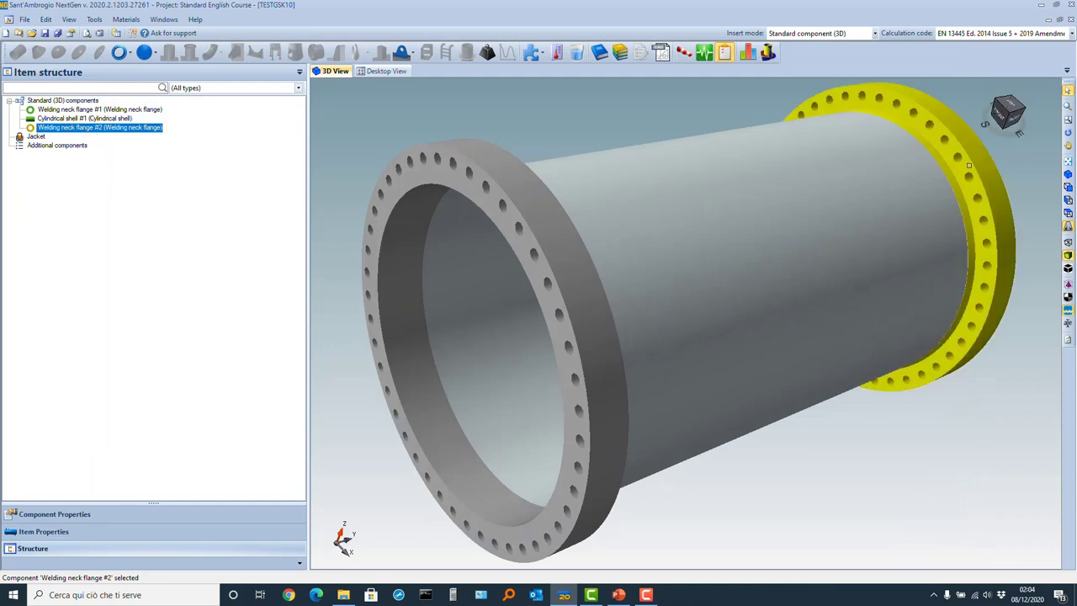
Reopen Welding neck flange #2 to read its warning and examine the load ratios in its preliminary report
double_click(968, 166)
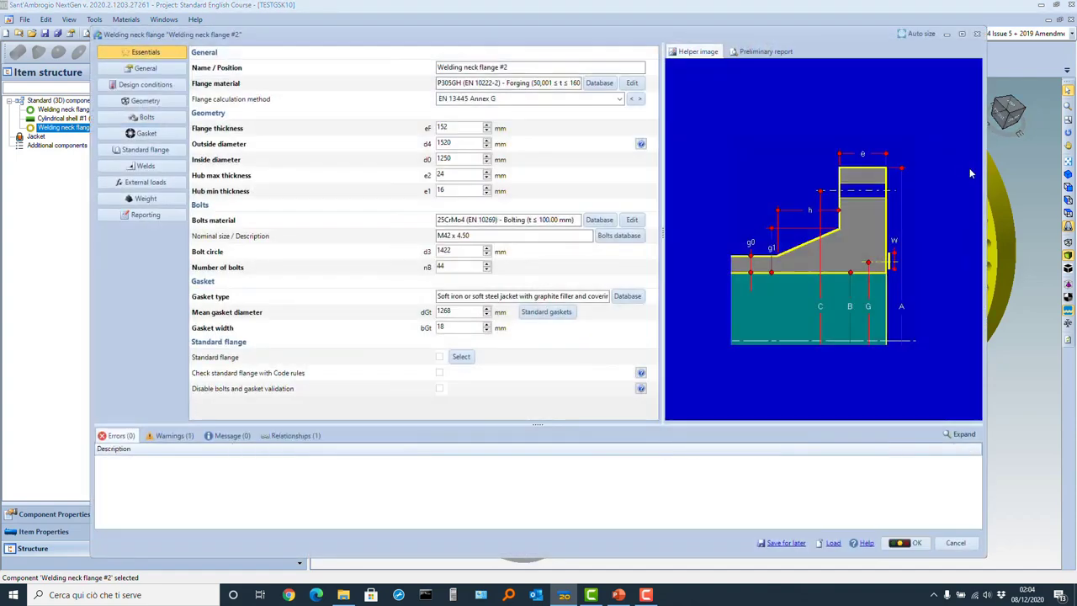
click(165, 438)
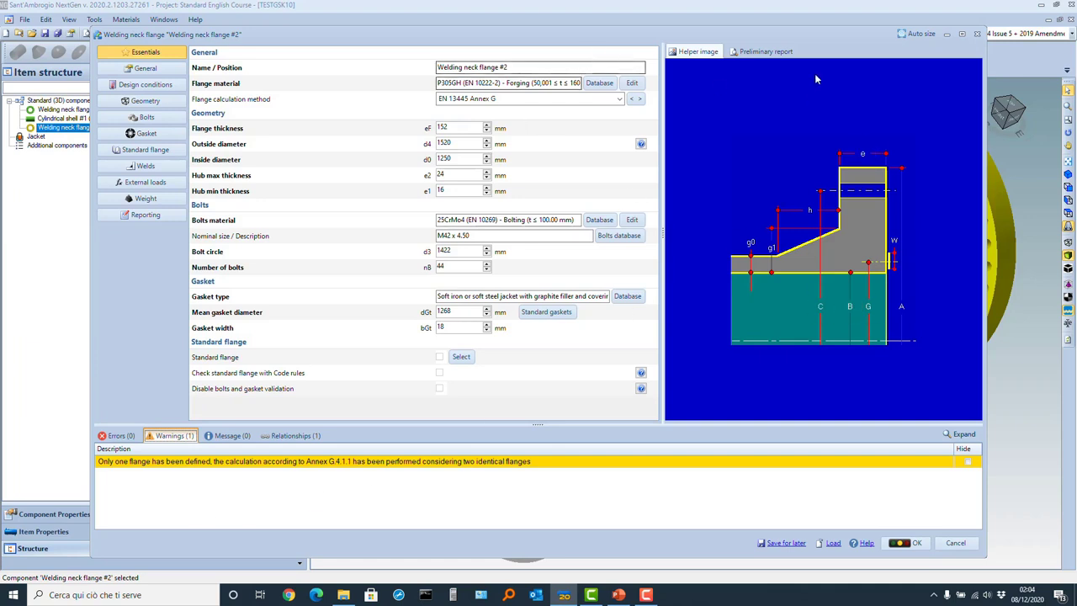
click(756, 53)
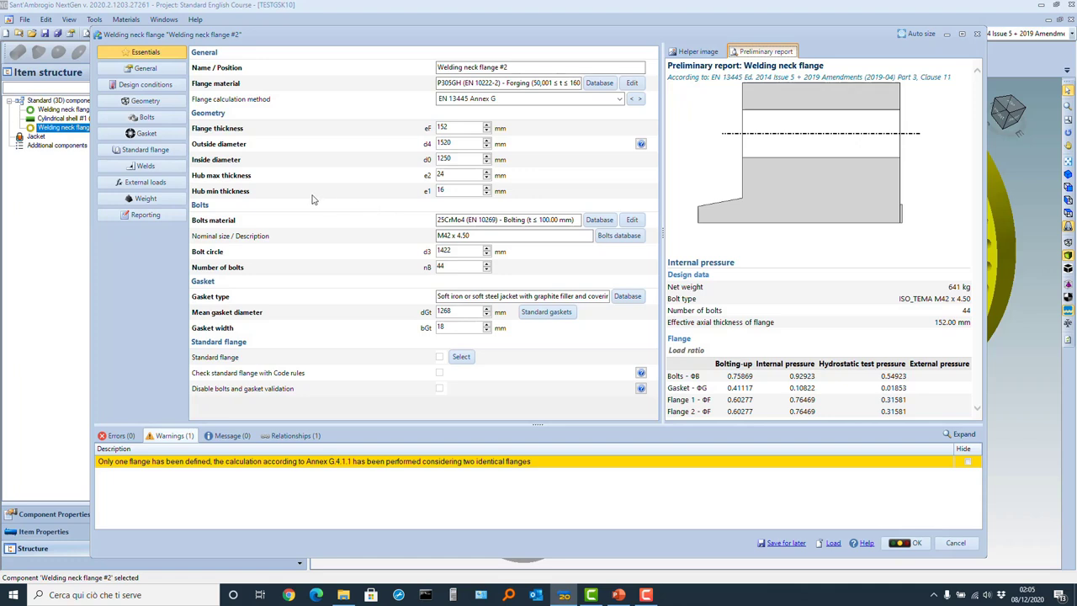
Try 40 bolts on the flange, then restore the number of bolts to 44
click(147, 117)
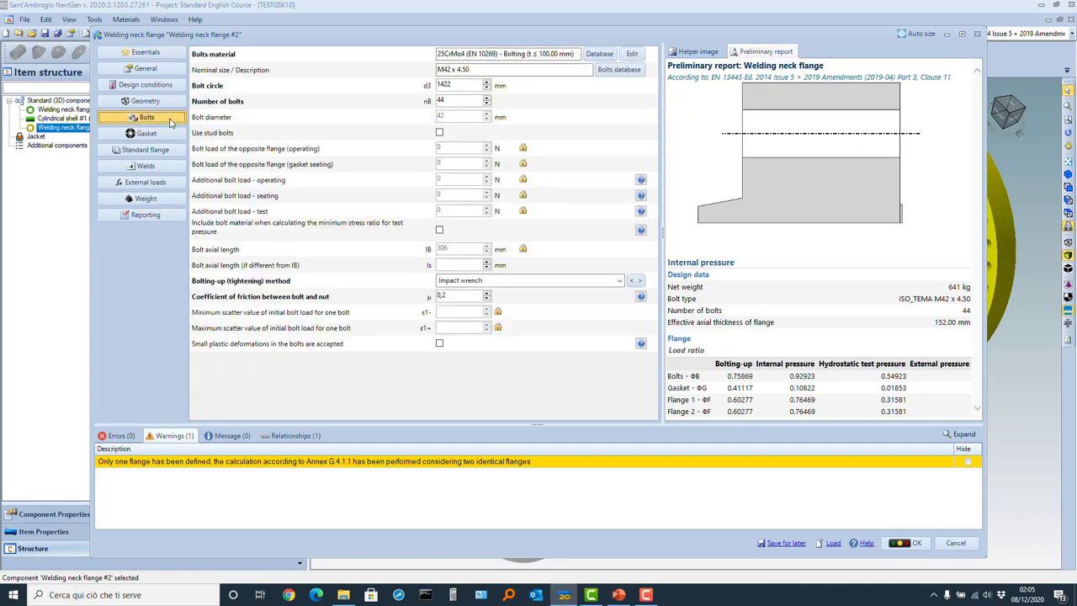
click(486, 102)
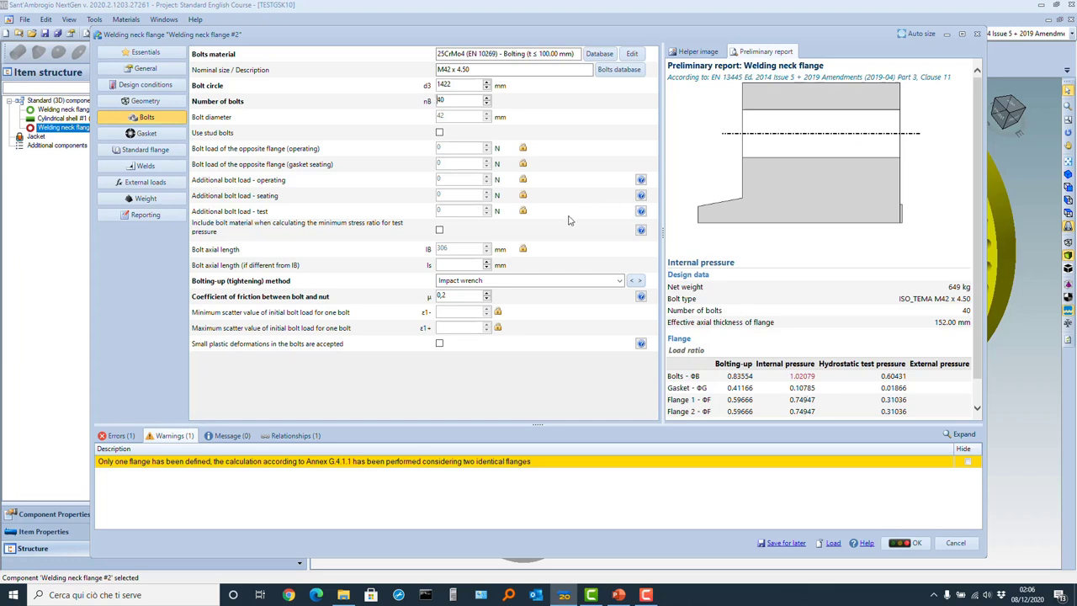
click(486, 99)
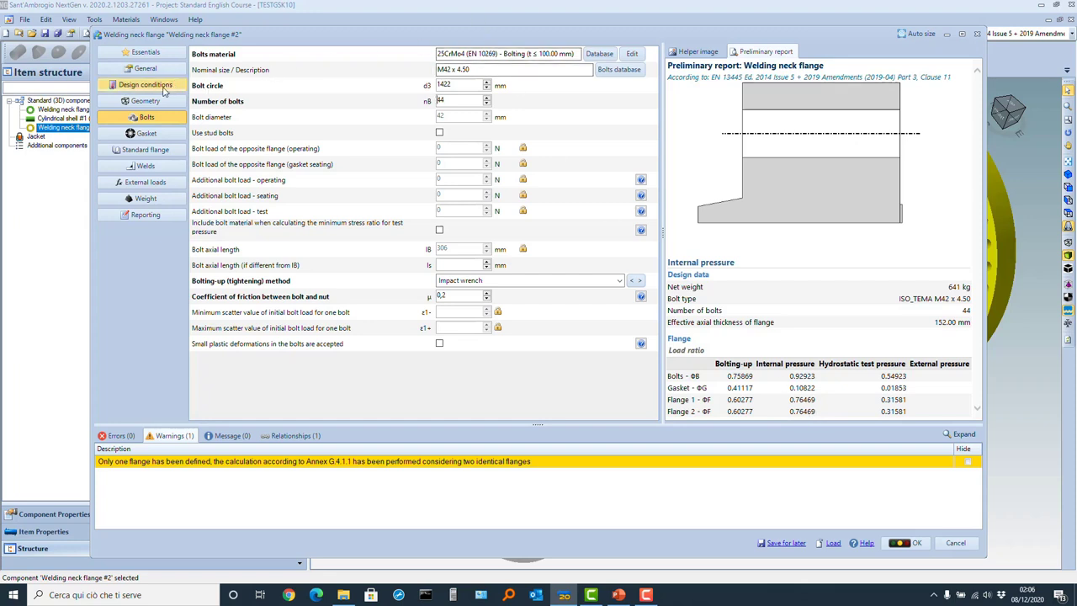
Set the flange thickness (eF) and net thickness at the weakest section (eX) to 145 mm, accept, and reopen the flange's preliminary report
click(145, 101)
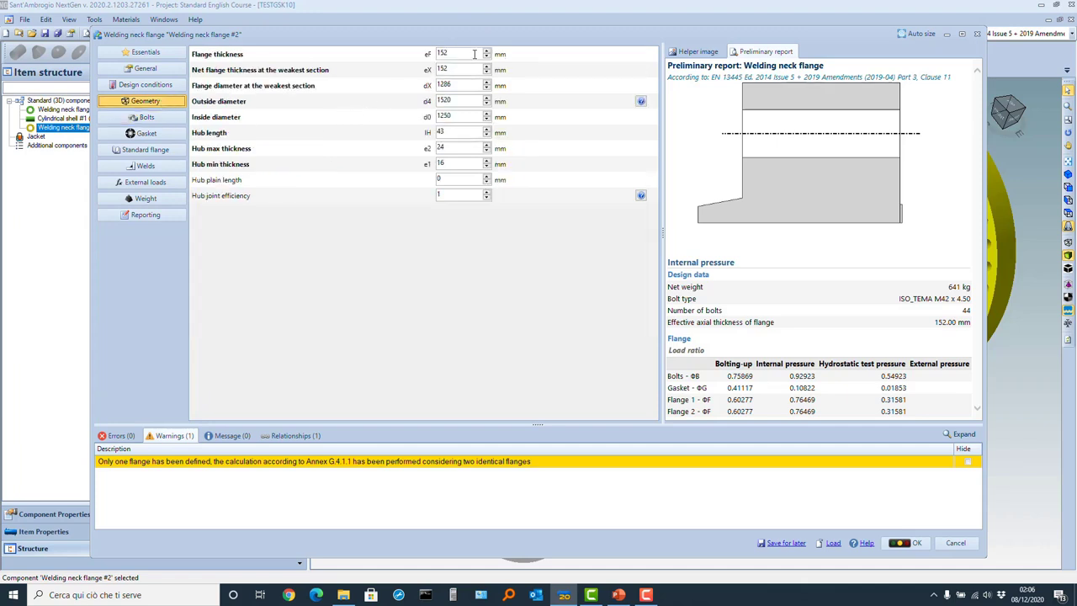
drag(462, 54, 416, 54)
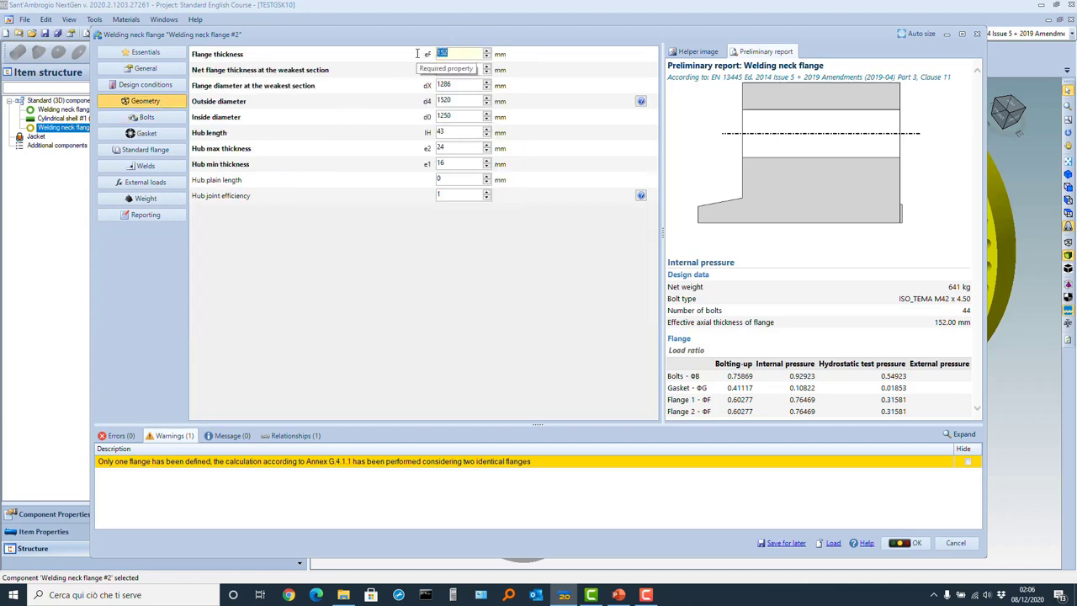
text(145)
drag(455, 69, 432, 71)
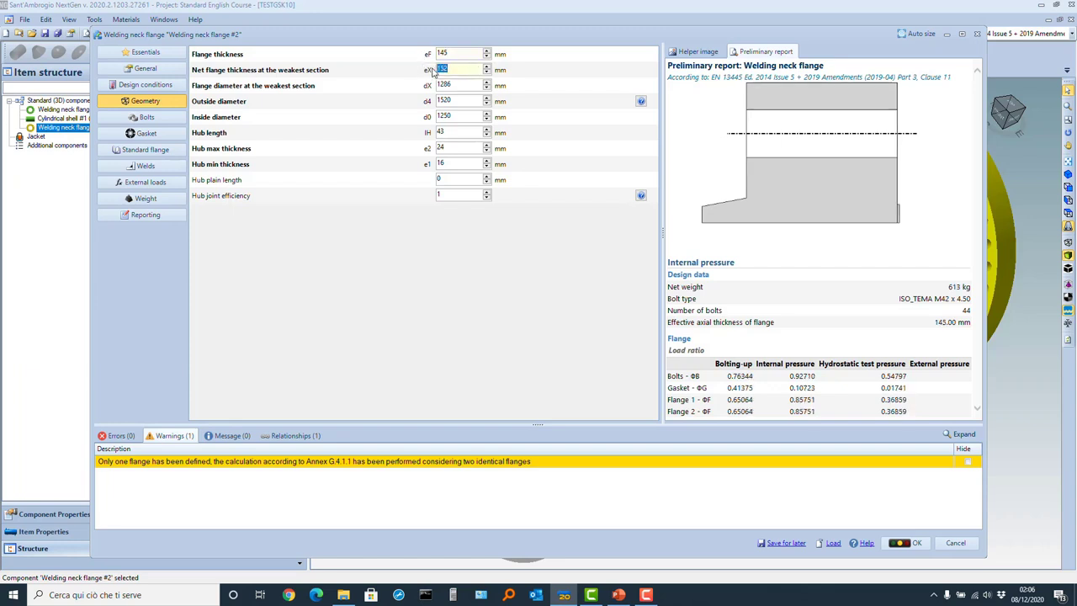
text(145)
click(910, 545)
double_click(859, 291)
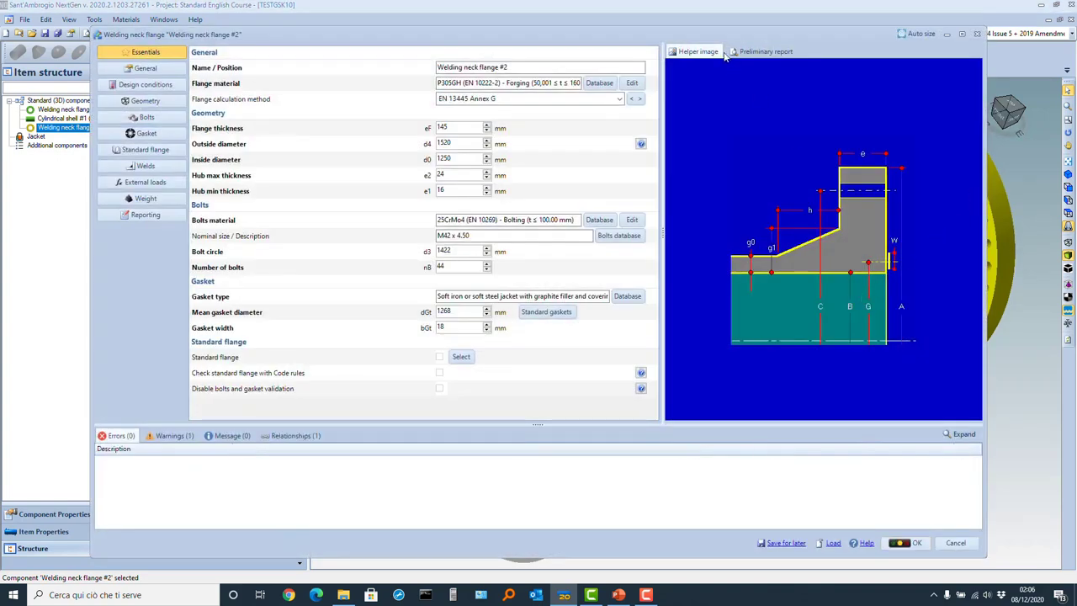
click(750, 53)
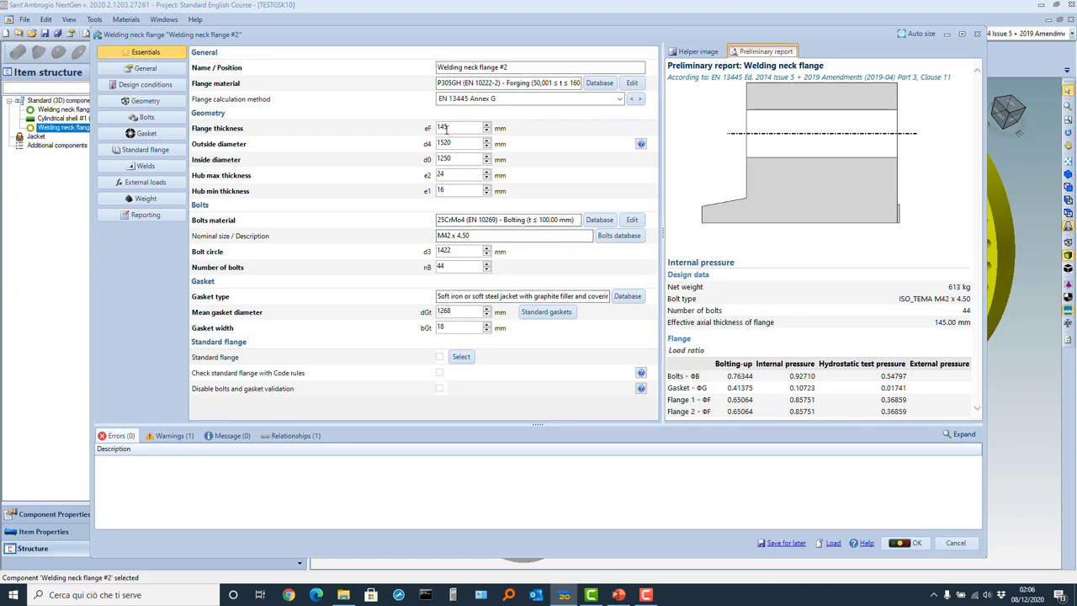
Set the flange thickness (eF) and the net flange thickness at the weakest section (eX) to 140 mm and accept the flange
click(155, 100)
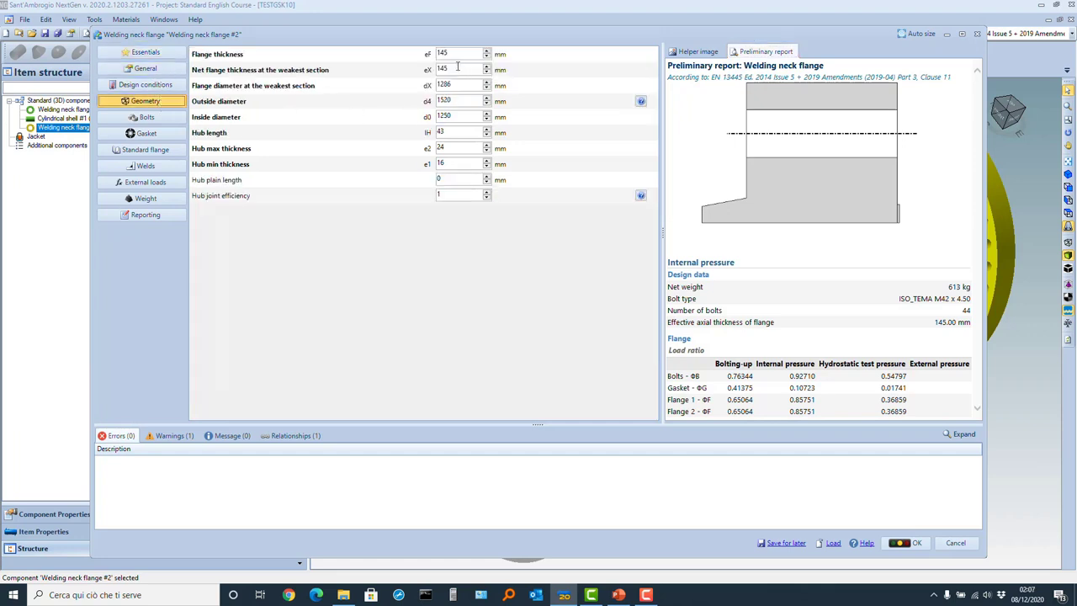
drag(457, 55, 424, 52)
text(1)
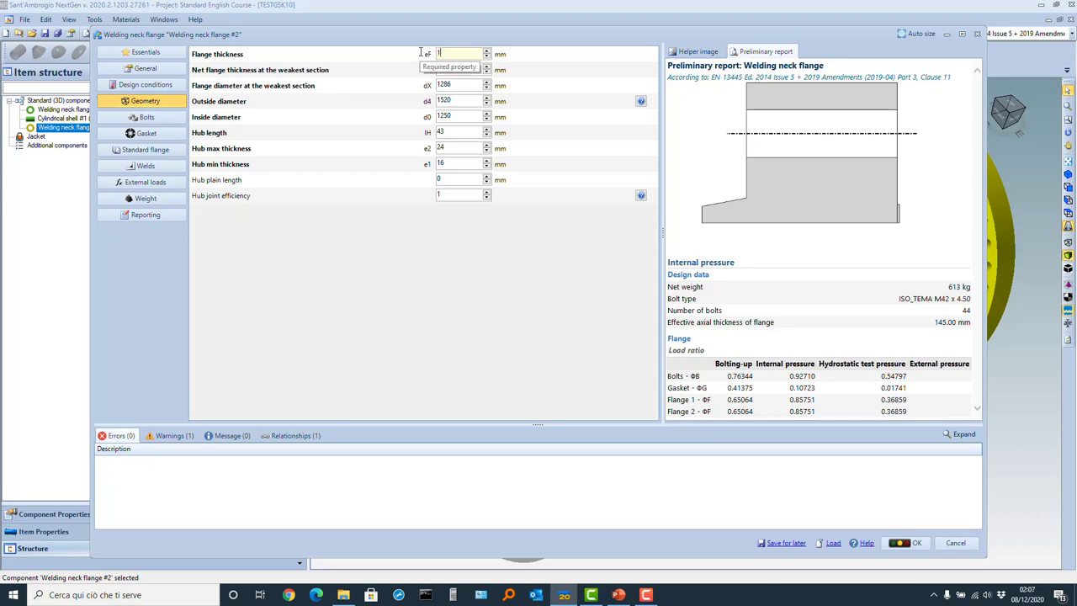
text(40)
key(Tab)
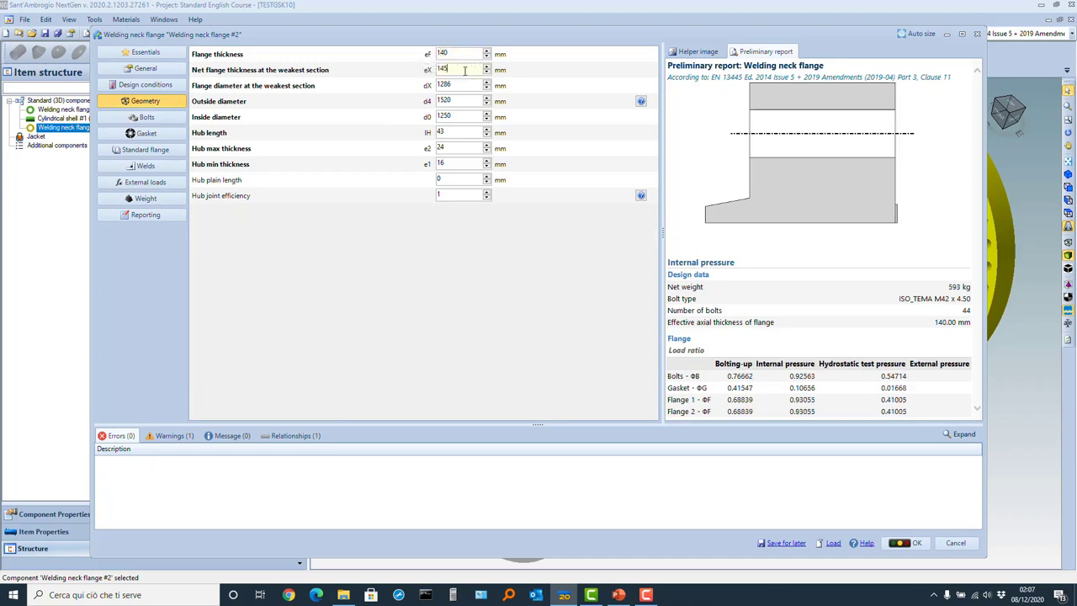
text(140)
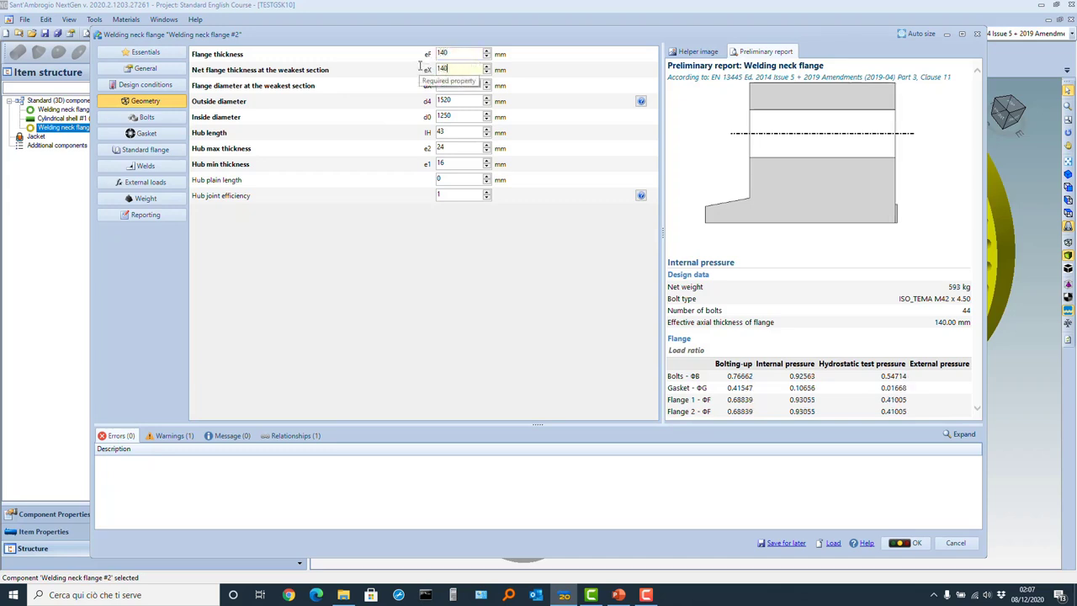
click(906, 543)
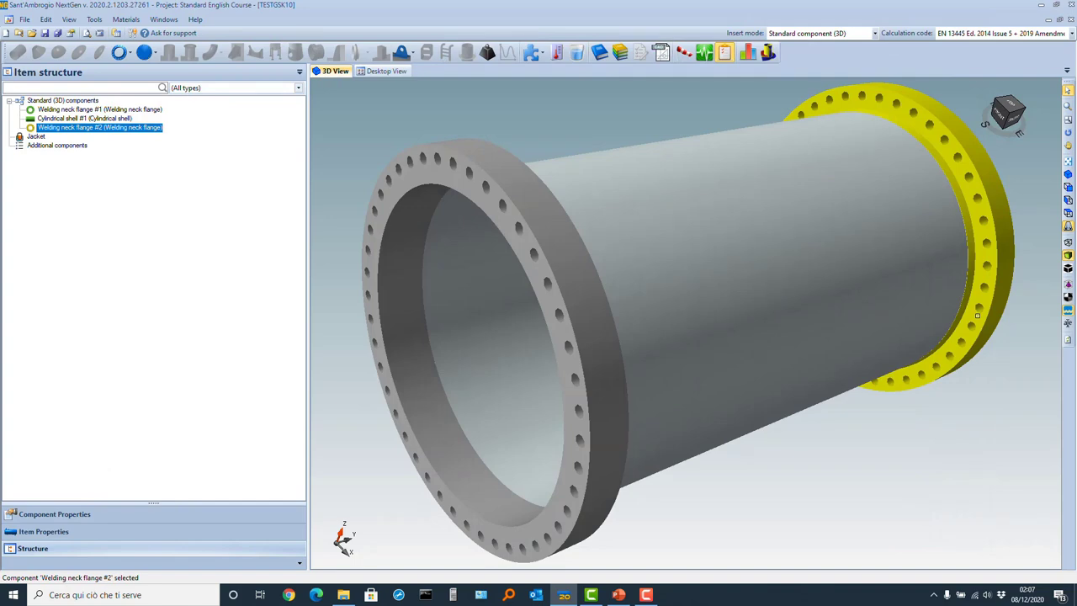
Reopen the flange with its preliminary report, try torque wrench tightening, then set the bolting-up method to Hydraulic tensioner, measuring of hydraulic pressure
double_click(977, 315)
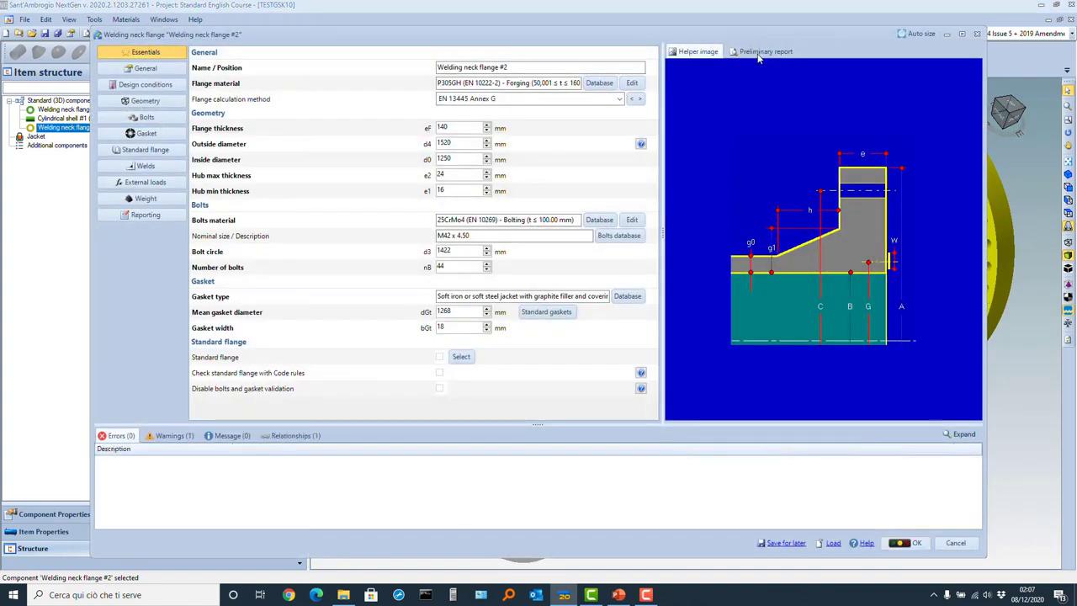
click(760, 53)
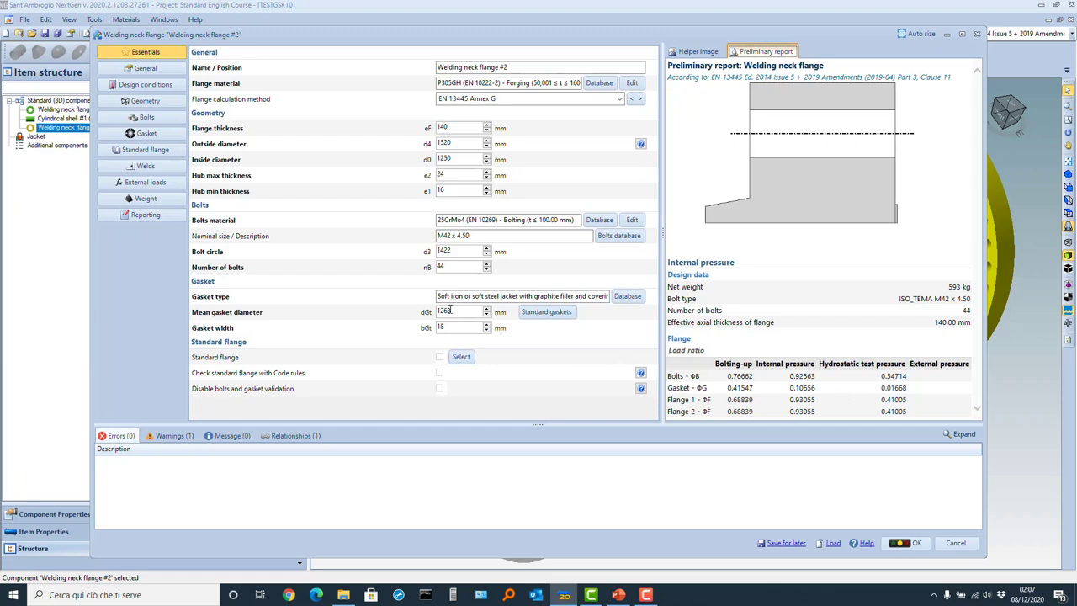
click(146, 118)
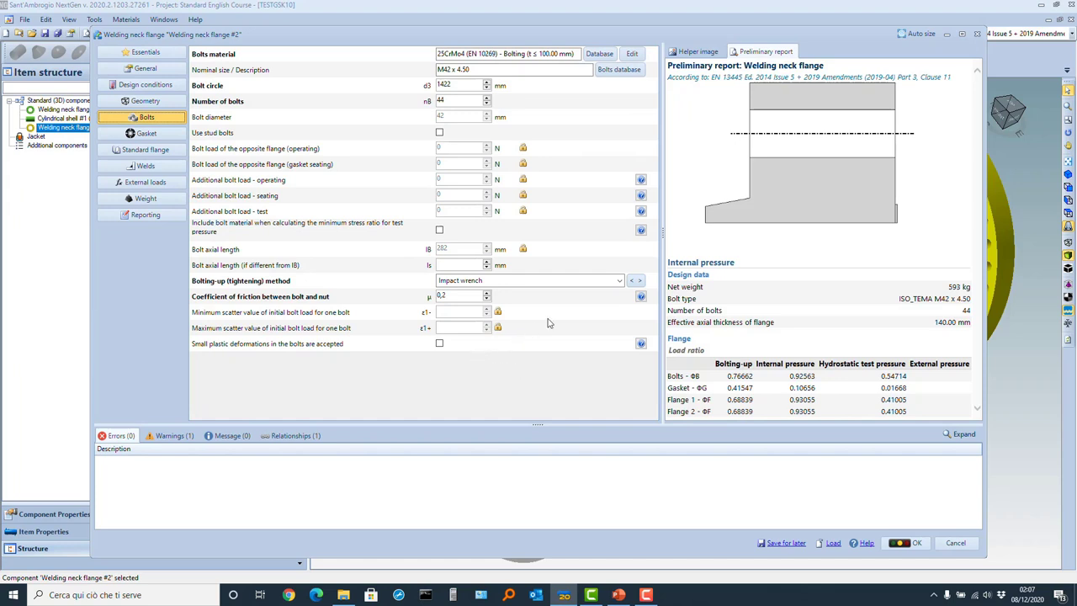
click(619, 281)
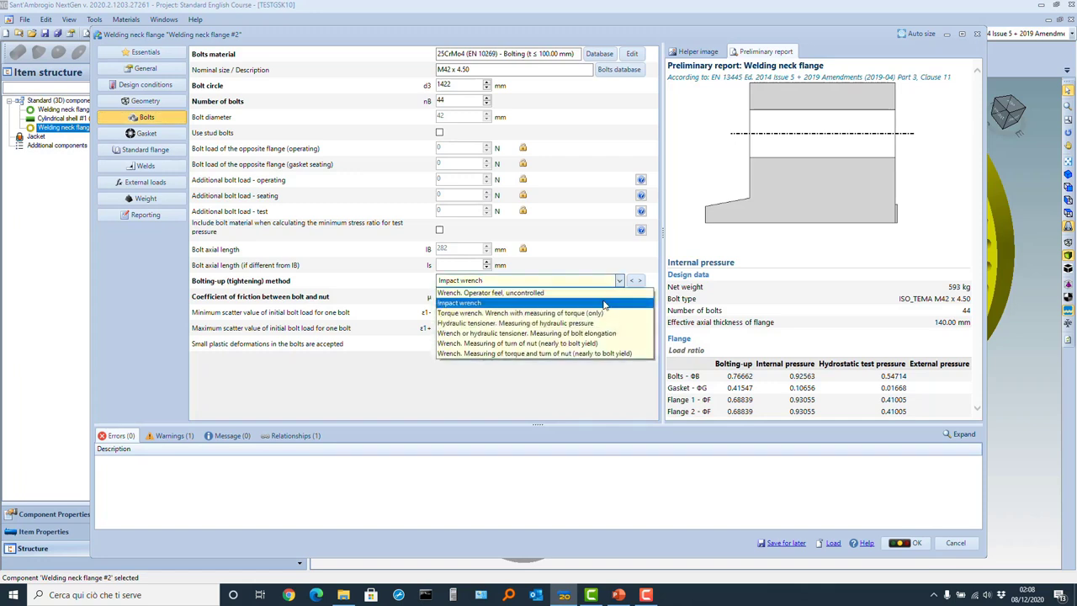
click(600, 313)
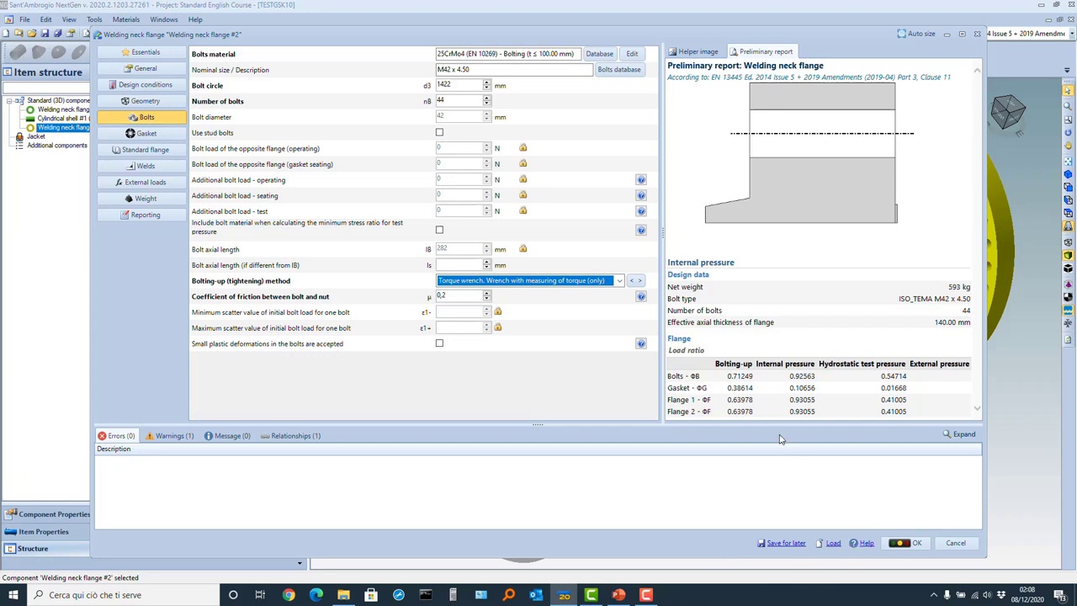
click(619, 281)
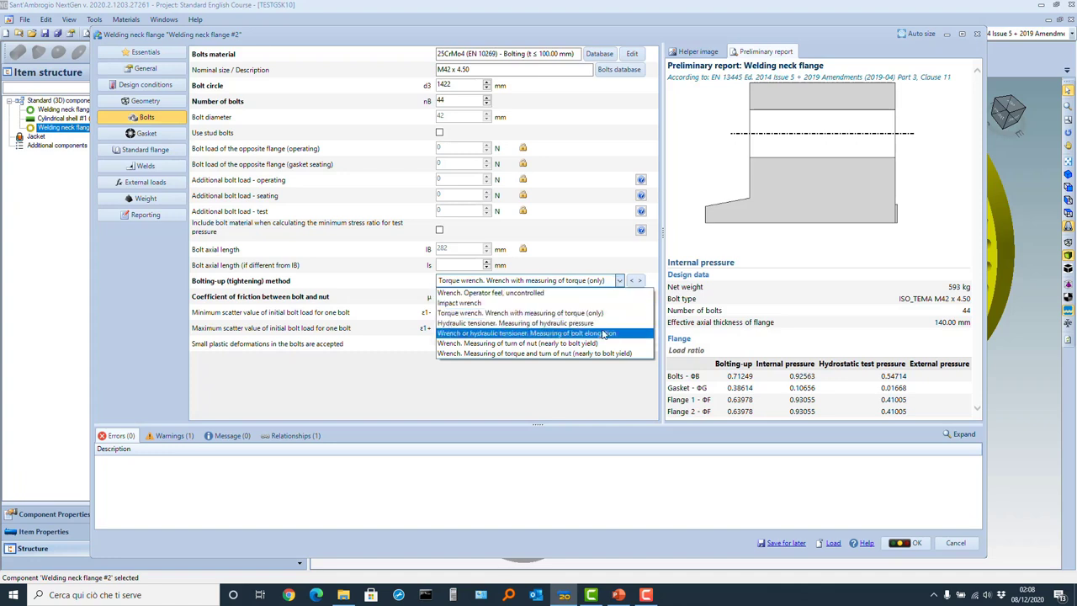
key(Up)
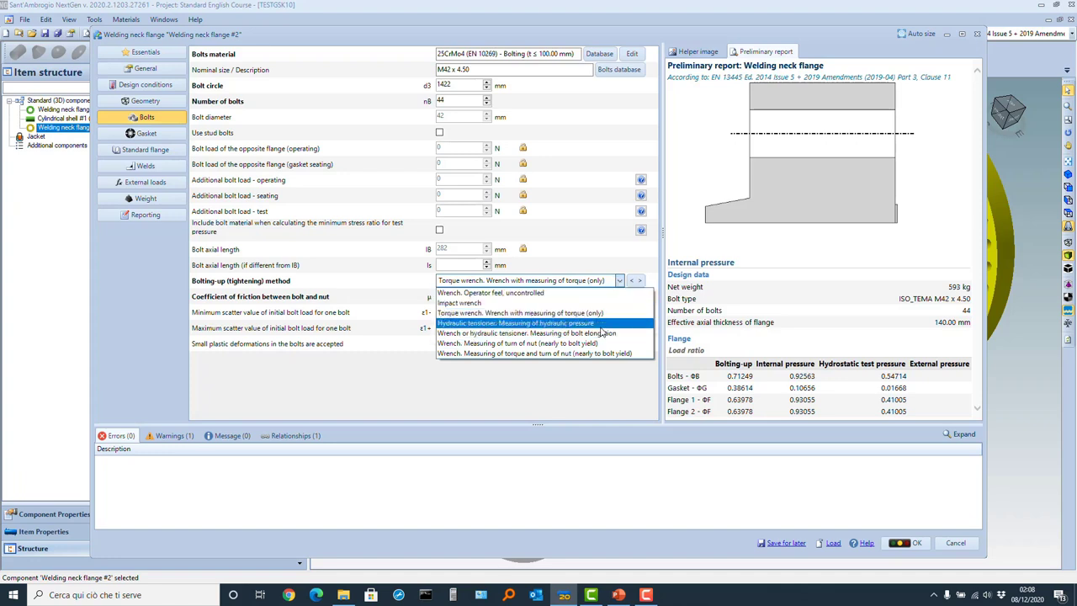
key(Return)
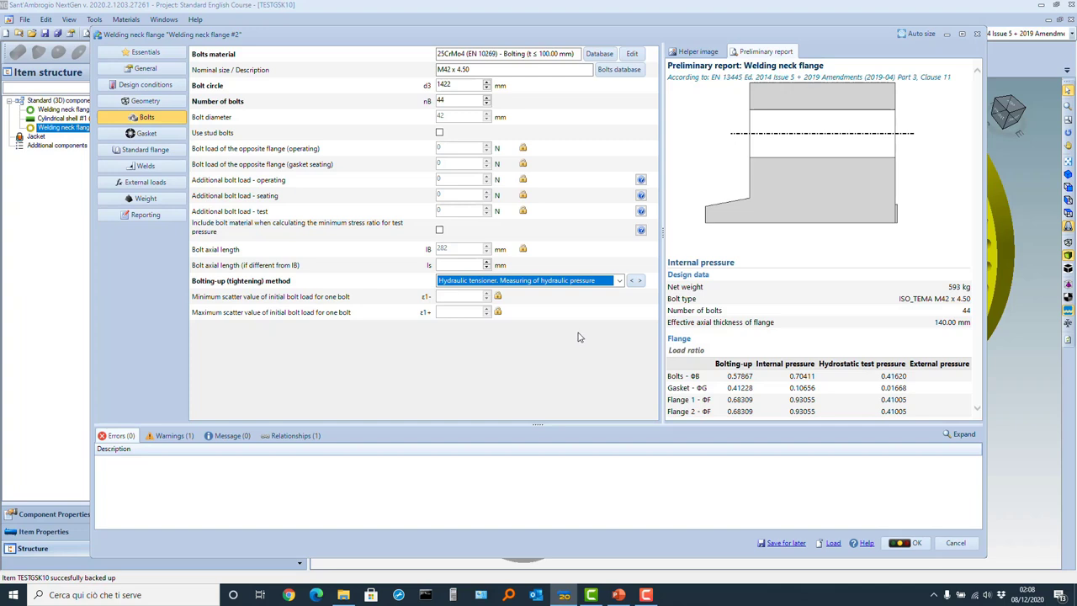
Reduce the number of bolts to 36 and select the ISO TEMA bolt size M39 x 4.00
click(486, 103)
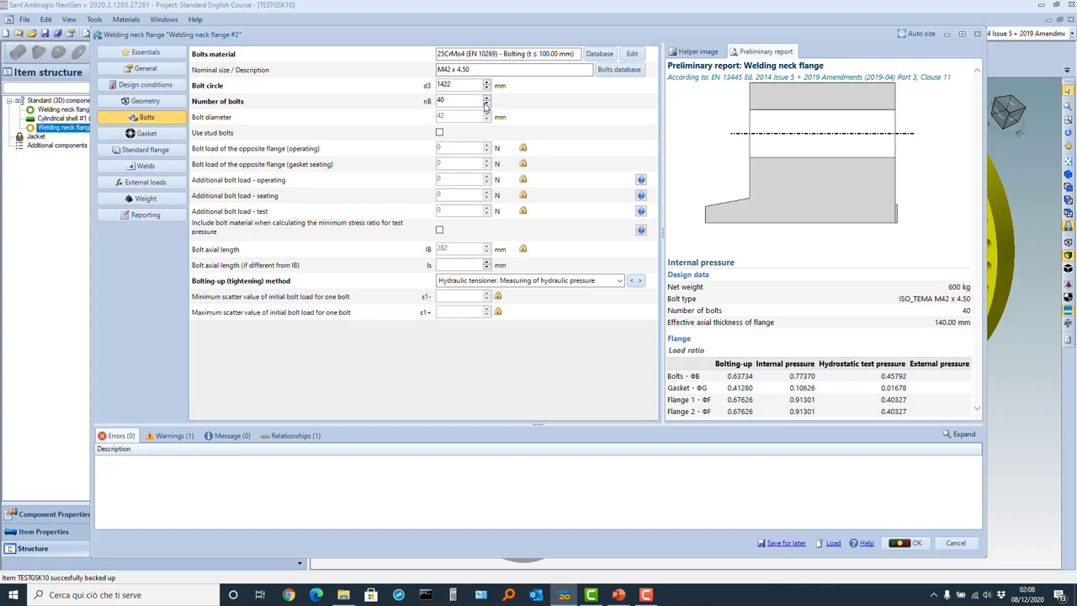
click(487, 103)
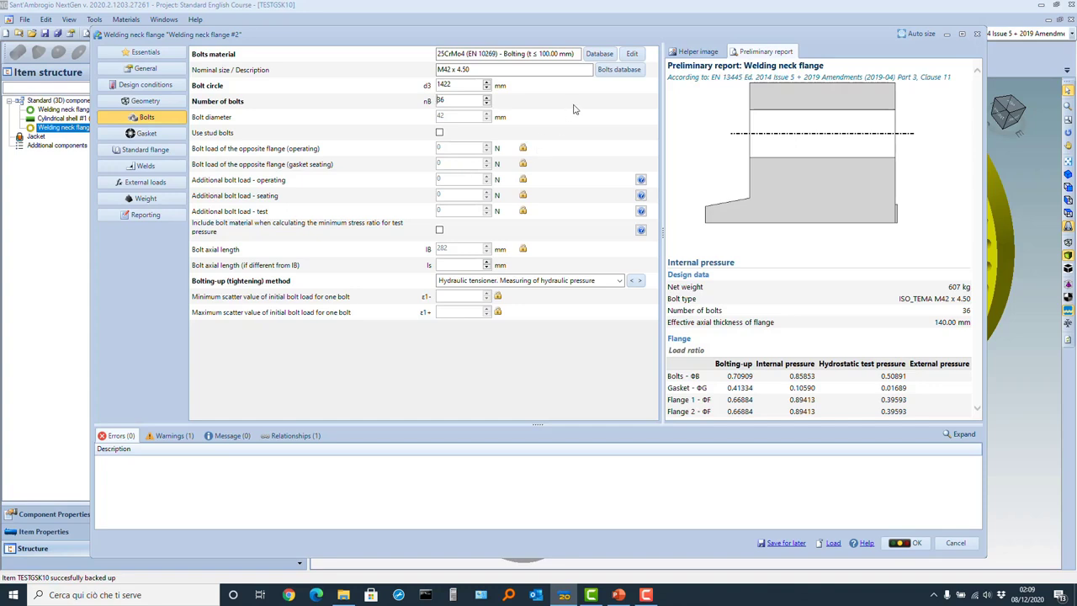
click(615, 74)
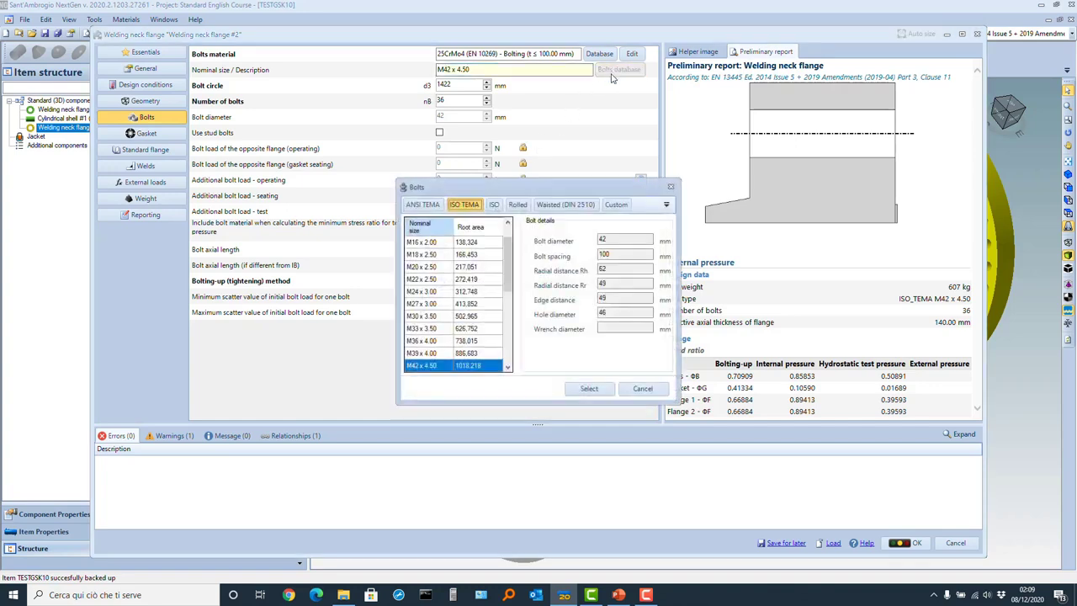
click(432, 354)
double_click(431, 354)
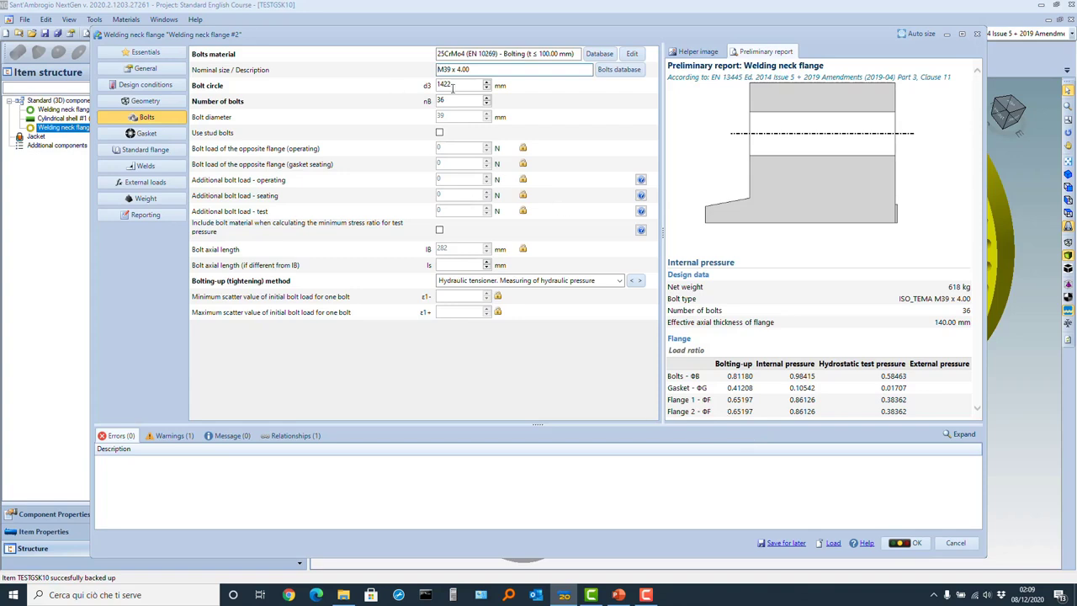
Compare the bolt details of ISO TEMA sizes M39 x 4.00 and M42 x 4.50 and confirm M39 x 4.00 as the bolt size
click(619, 69)
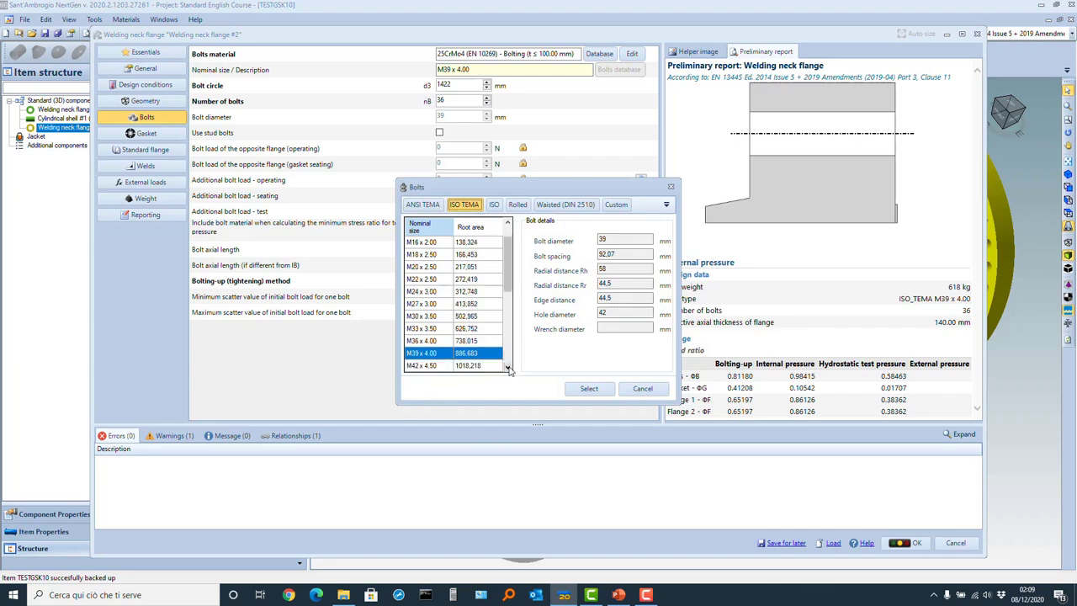
click(507, 366)
click(507, 367)
click(508, 366)
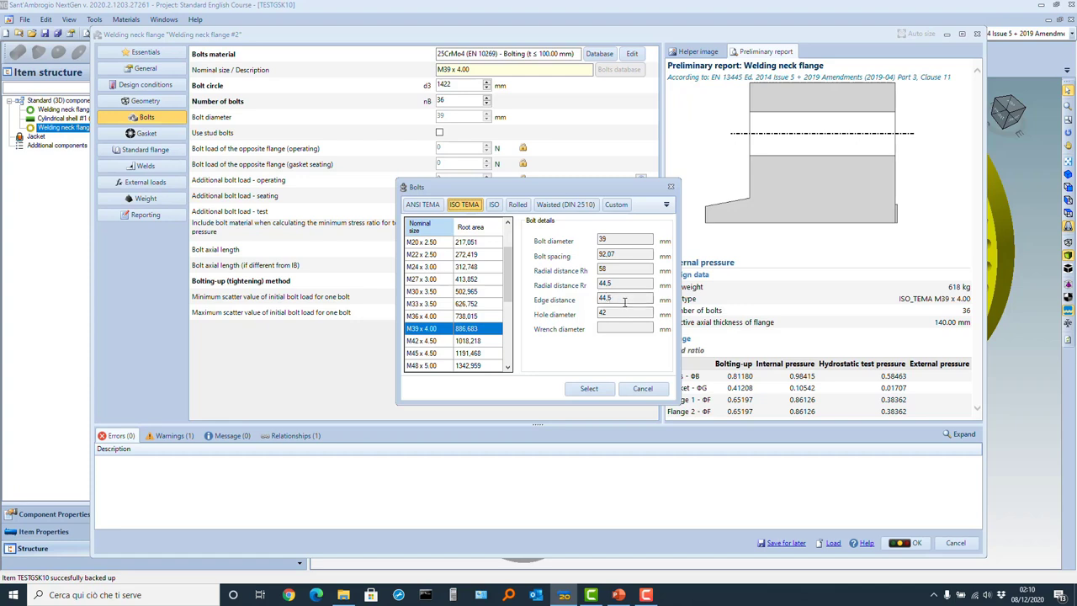
click(435, 341)
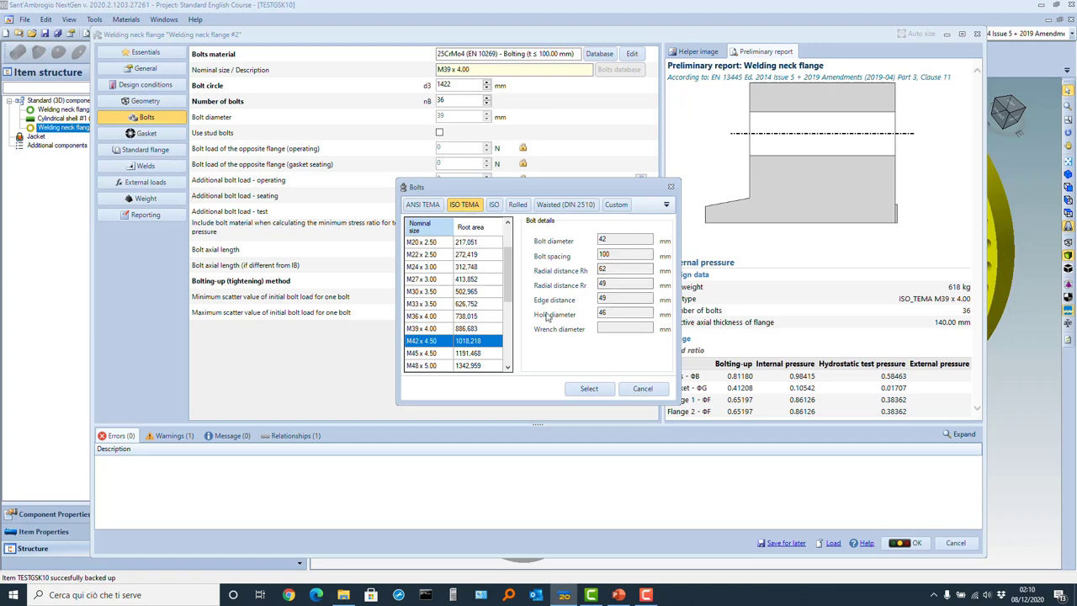
click(434, 329)
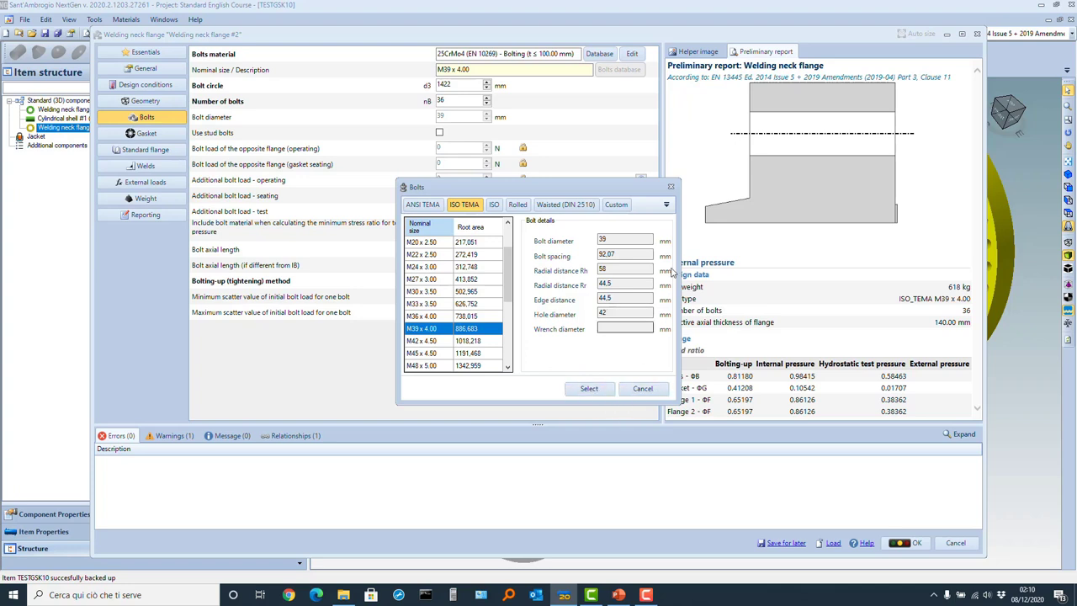
click(586, 390)
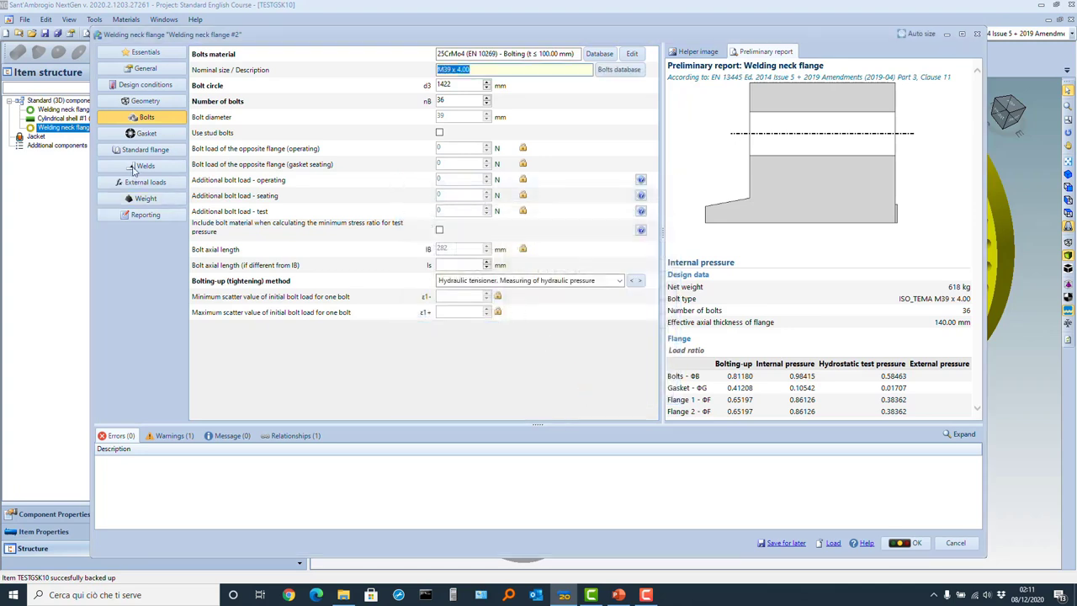
Check the flange geometry, set the bolt circle (d3) to 1414 mm, and review the warnings
click(154, 102)
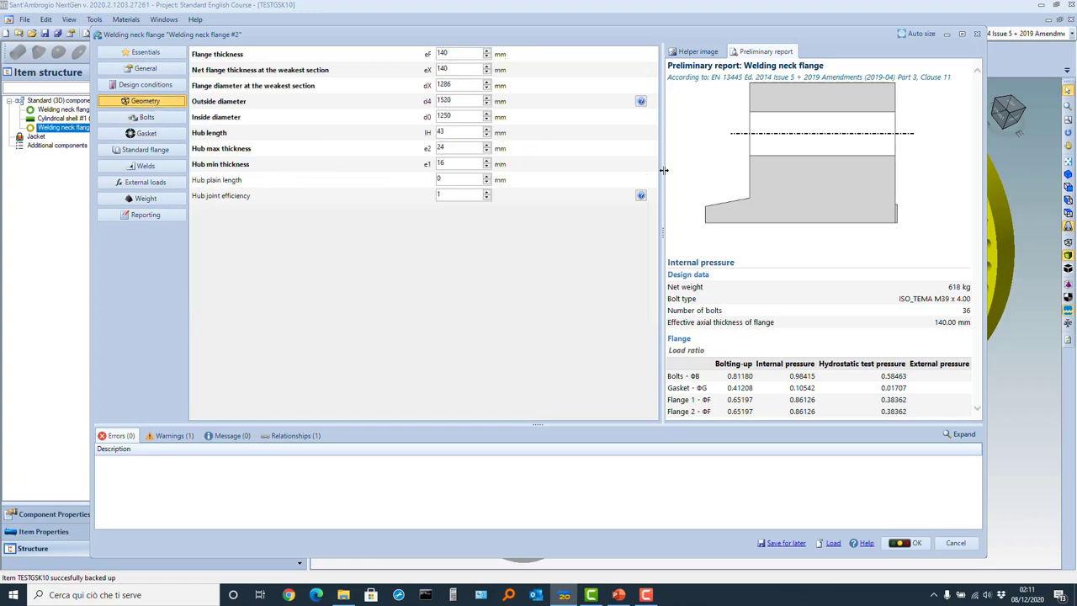
click(153, 117)
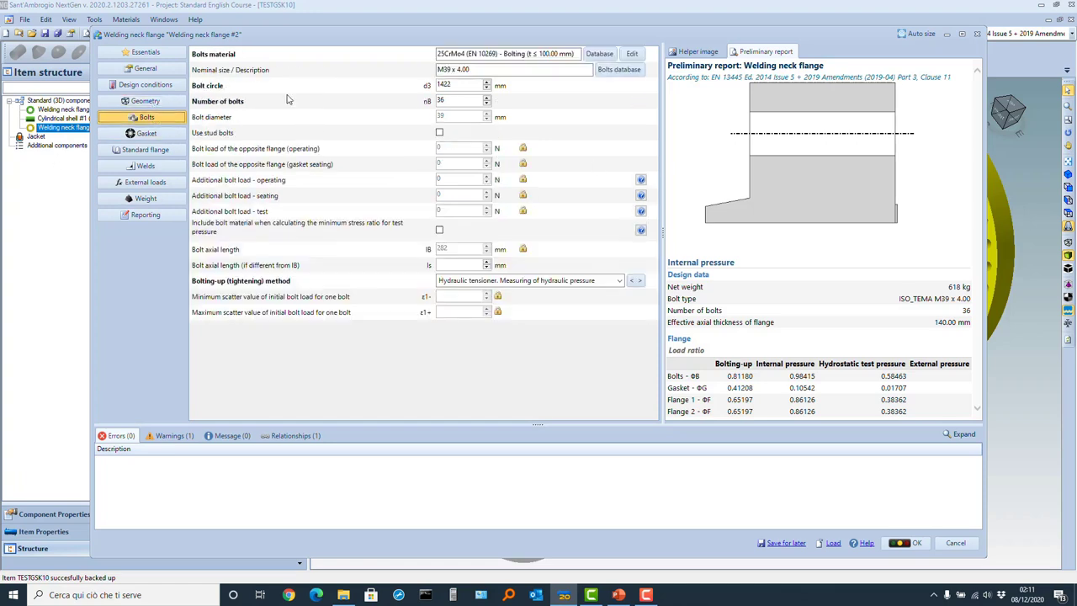
double_click(466, 84)
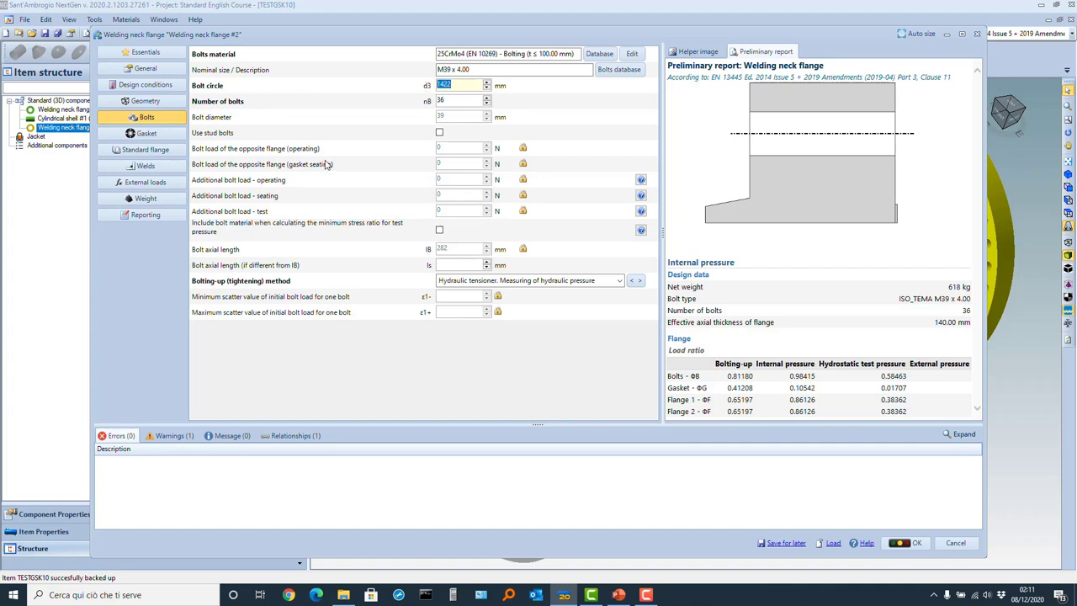
text(1414)
click(167, 436)
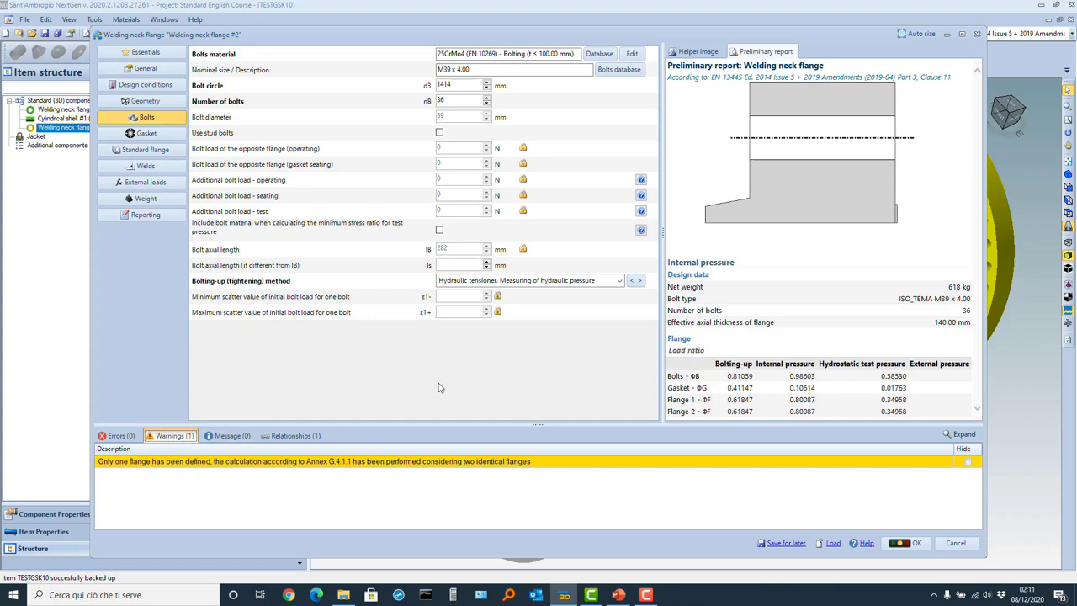
Look up the edge distances of the ISO TEMA M42 x 4.50 and M39 x 4.00 bolts and leave the bolt database without selecting
click(614, 71)
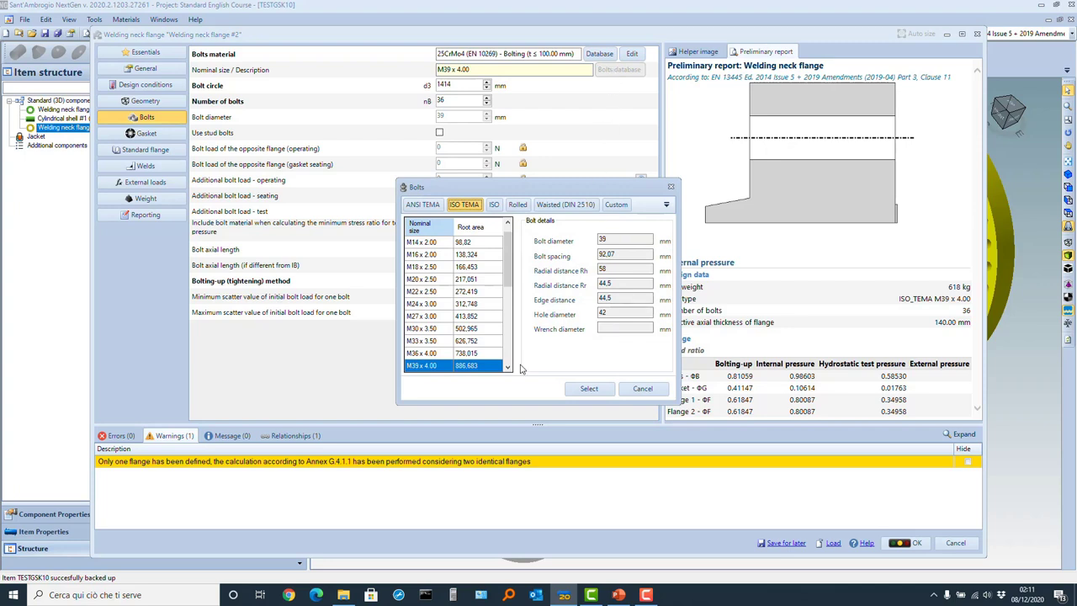
click(508, 367)
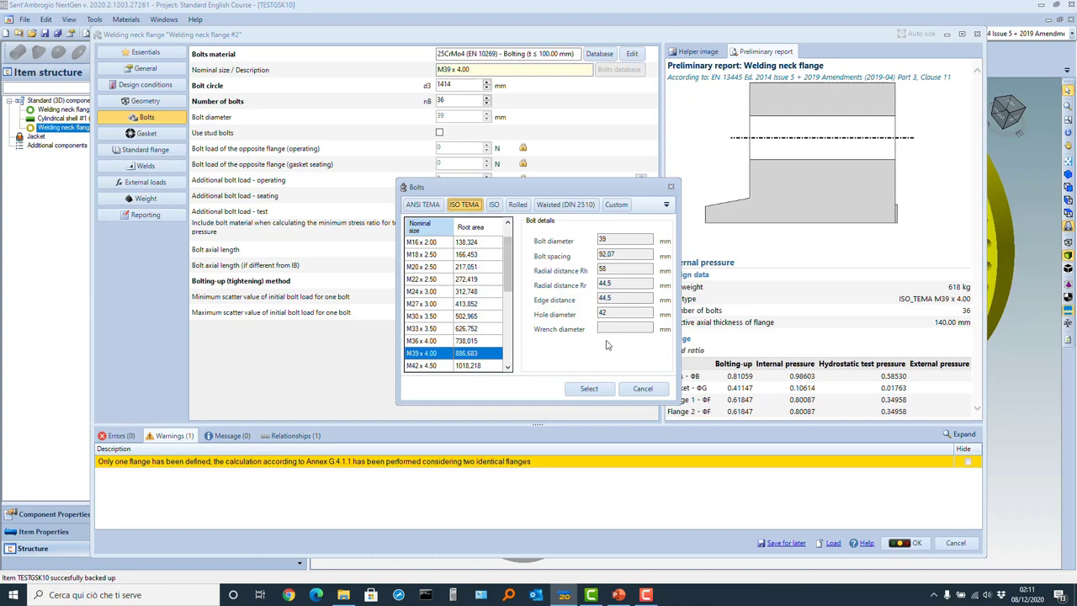
click(494, 368)
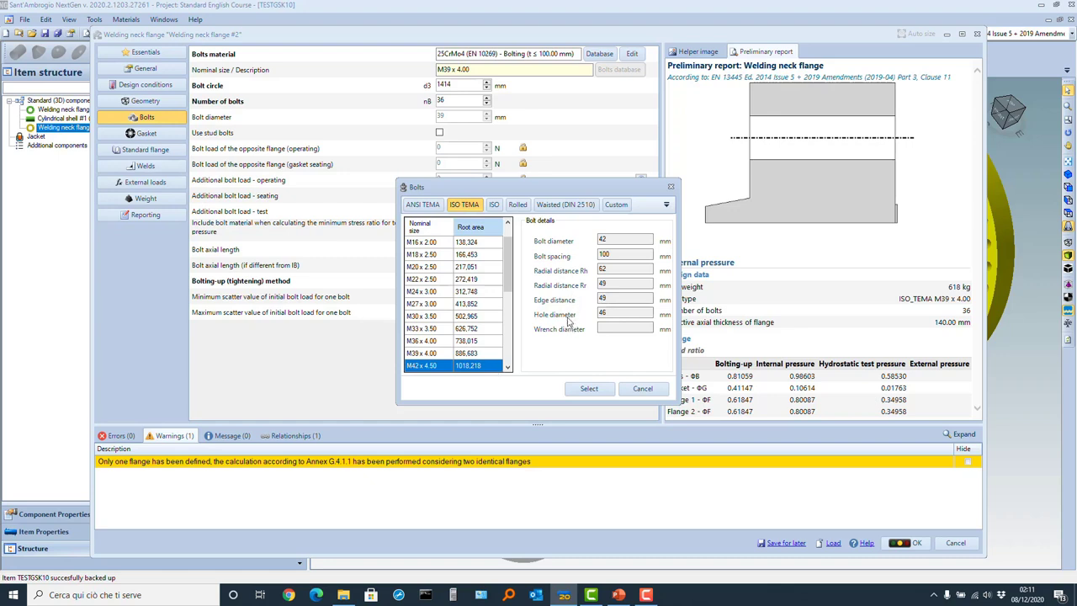
click(606, 300)
click(454, 355)
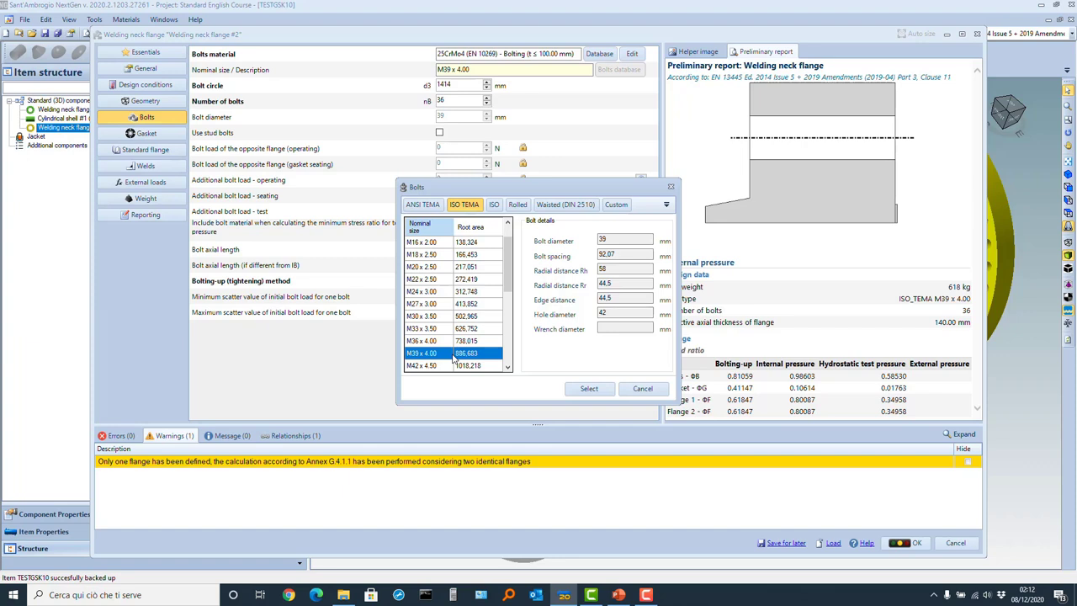
click(642, 389)
Set the flange's outside diameter (d4) to 1503 mm
click(166, 103)
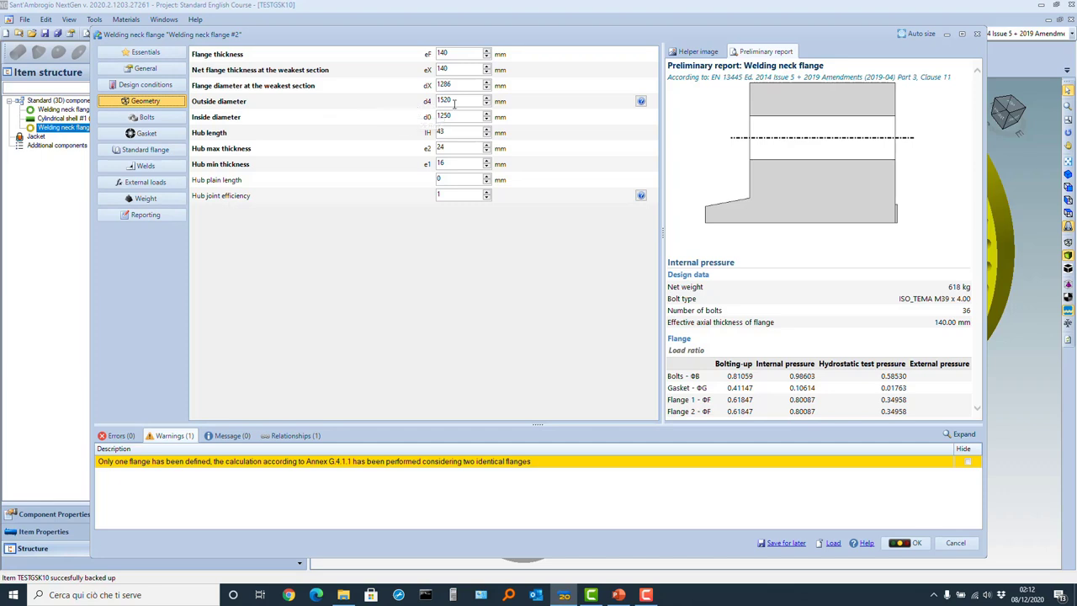
drag(455, 101, 425, 99)
text(1503)
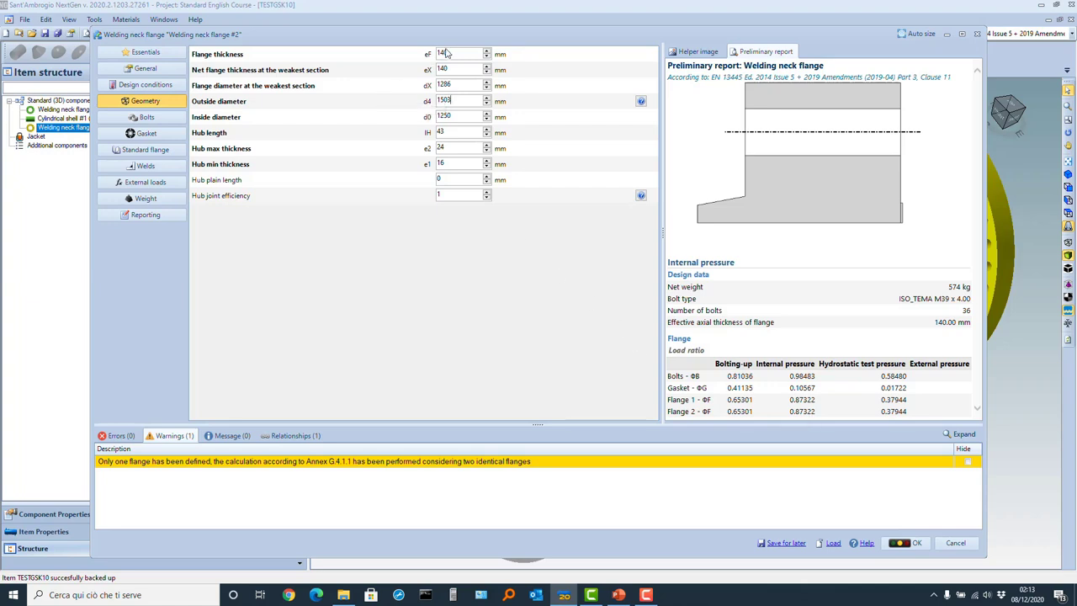
Set the flange thickness (eF) and net thickness at the weakest section (eX) to 135 mm and accept the flange
drag(453, 53, 427, 52)
text(135)
key(Tab)
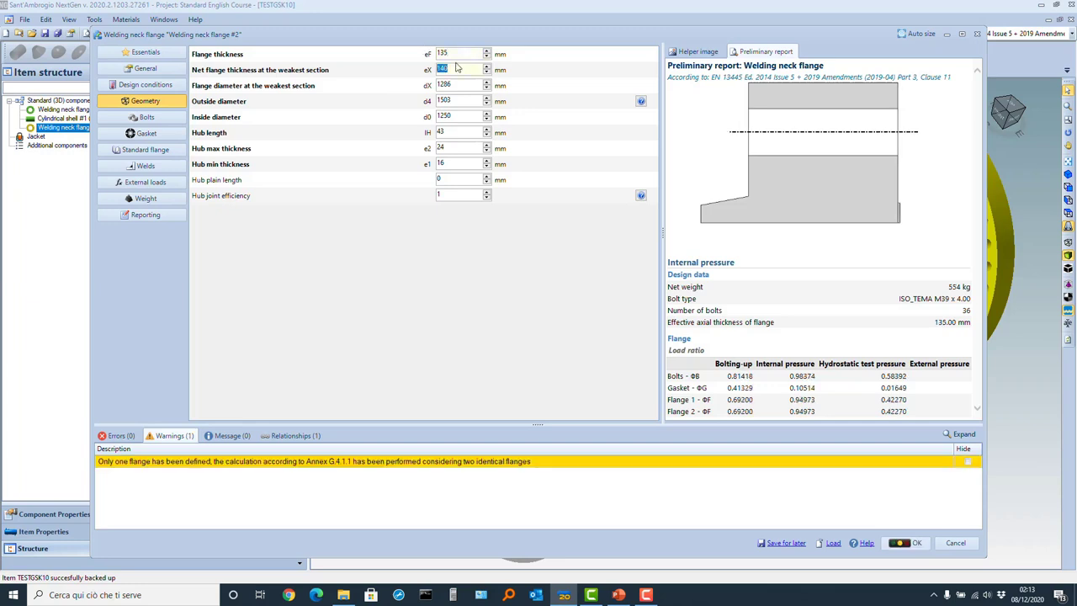
text(135)
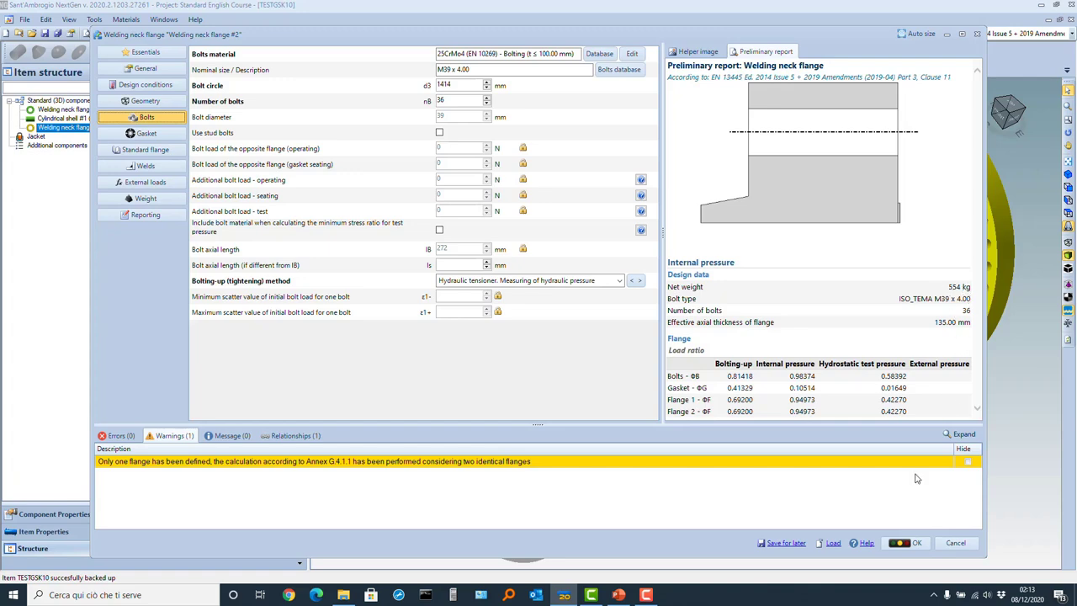
click(910, 543)
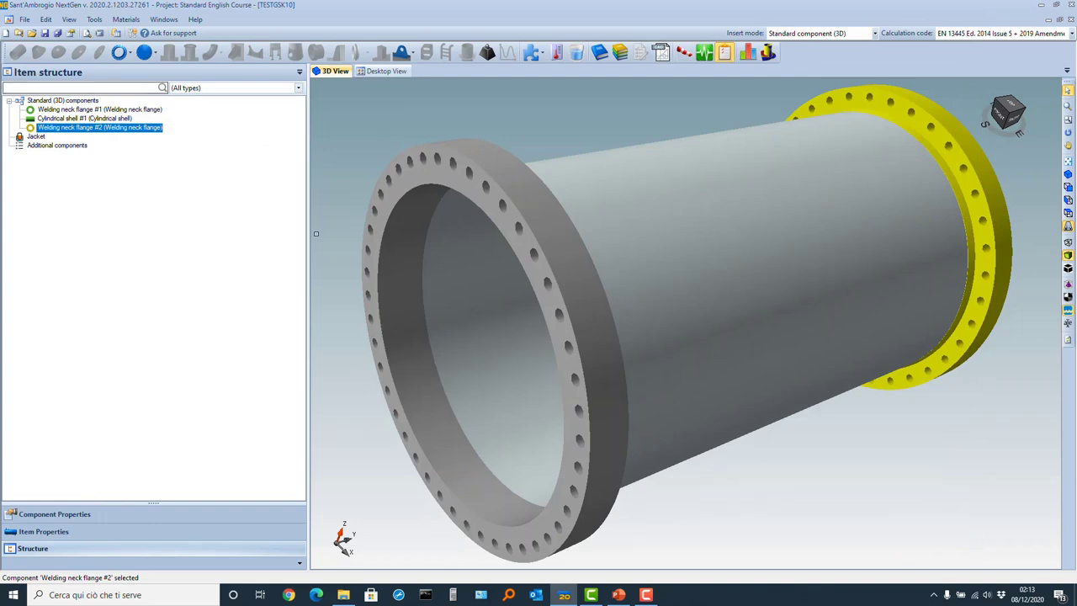
Open Welding neck flange #1, check the net weight in its preliminary report for comparison, and close the flange
click(540, 229)
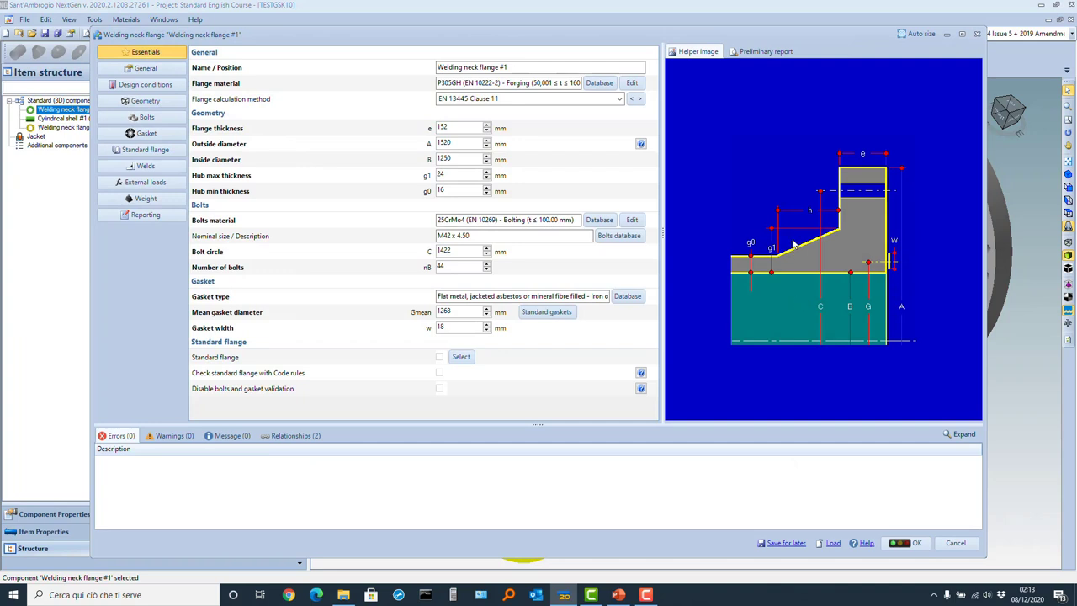
click(760, 54)
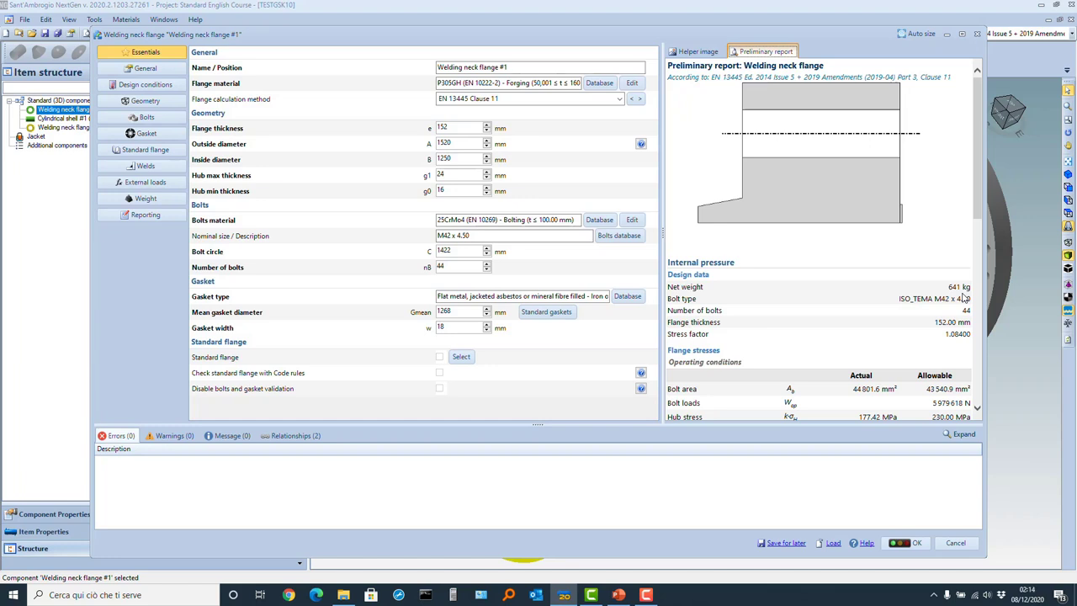
click(908, 543)
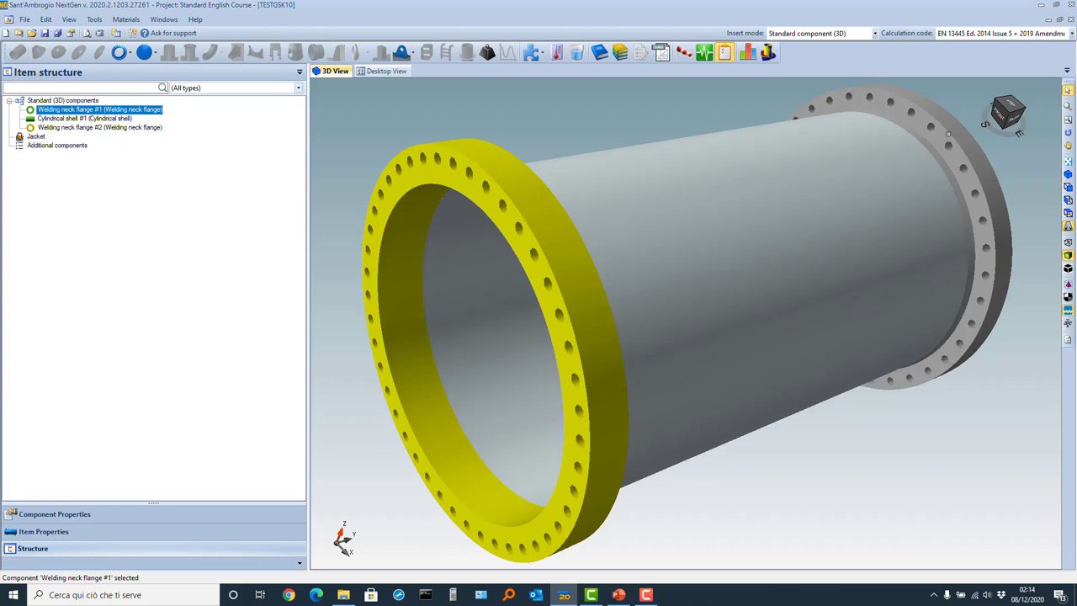
Recheck Welding neck flange #1 and open its calculation report to examine the bolt loads, flange constants and stresses under Clause 11
click(948, 133)
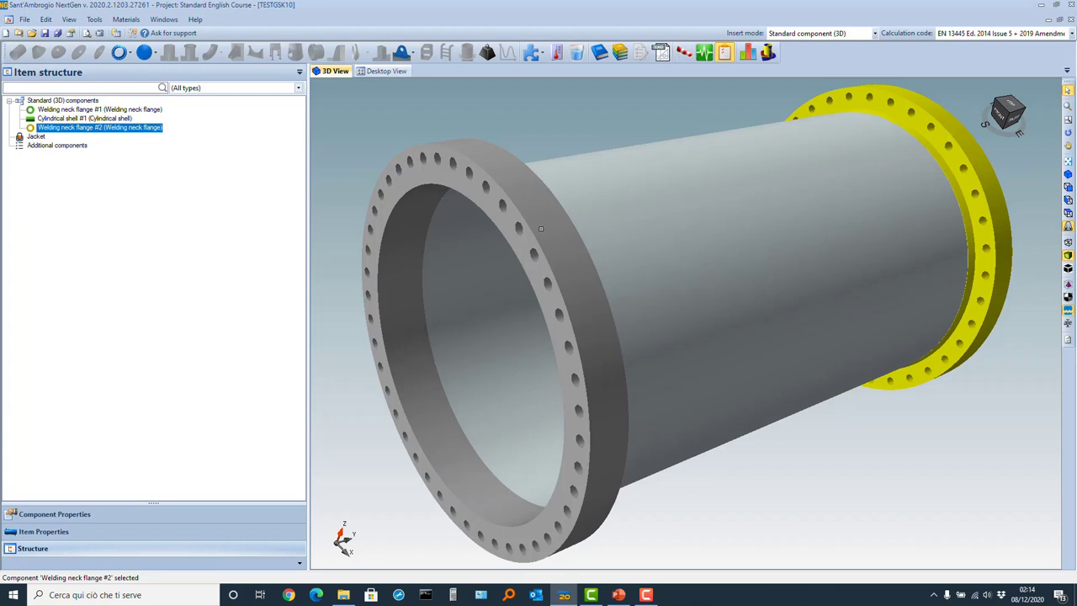
click(533, 224)
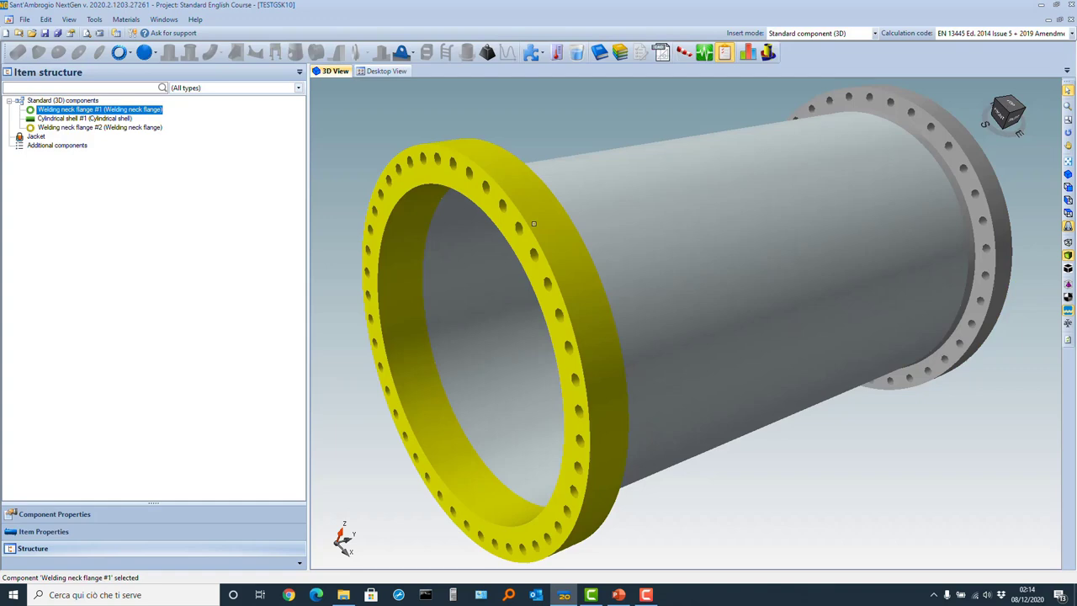
double_click(533, 224)
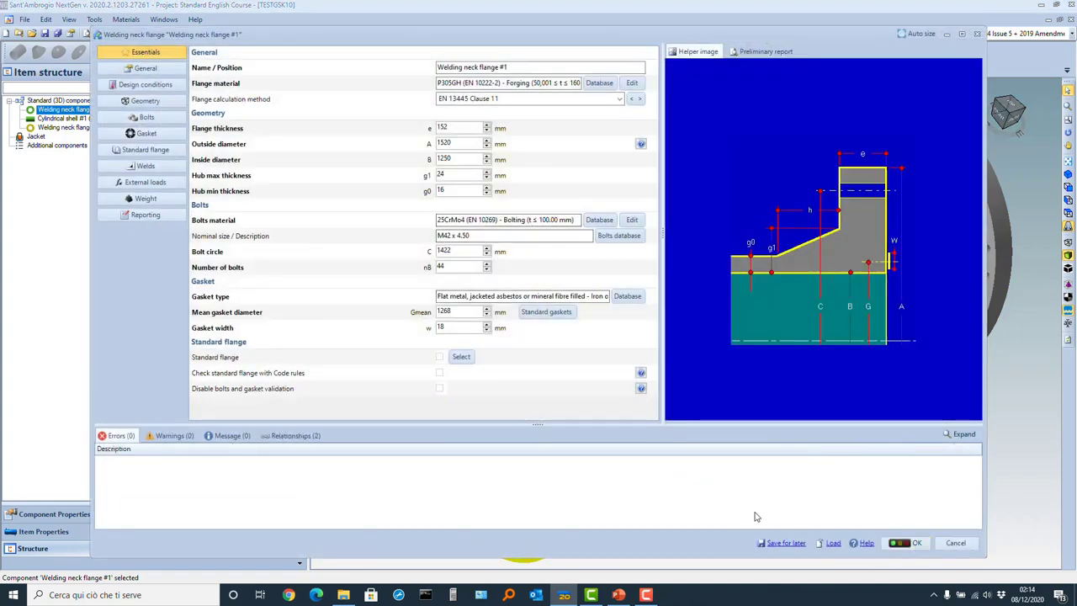
click(904, 543)
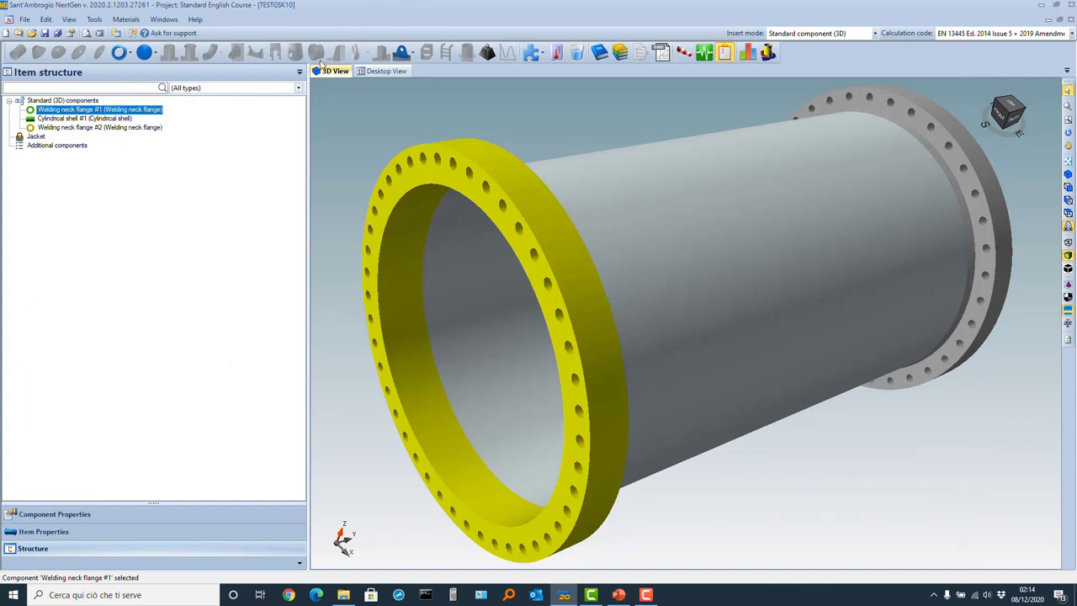
click(600, 54)
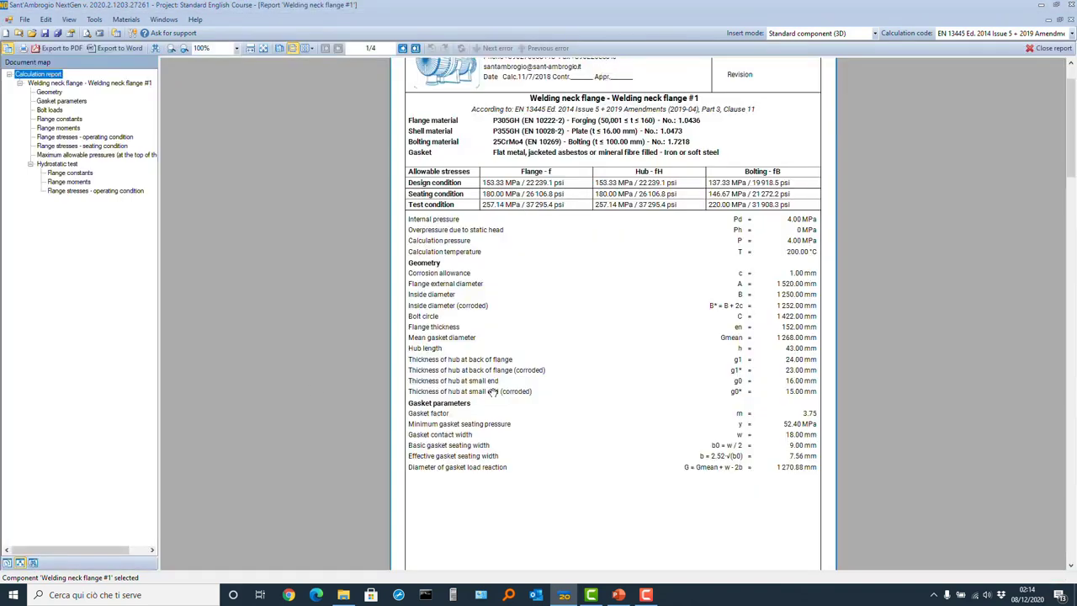
scroll(597, 397, down, 10)
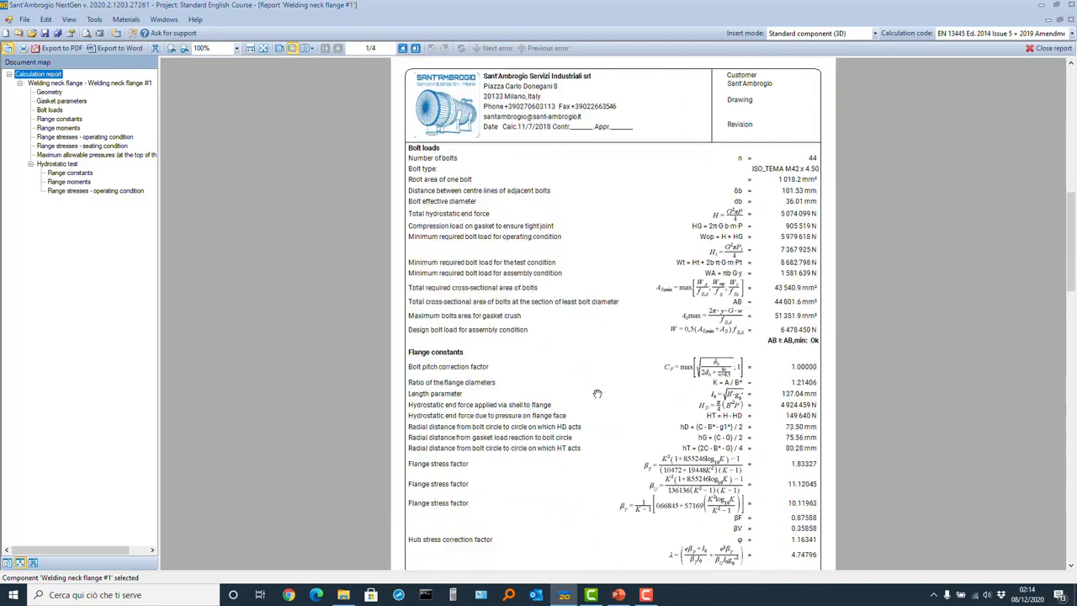
scroll(597, 393, down, 10)
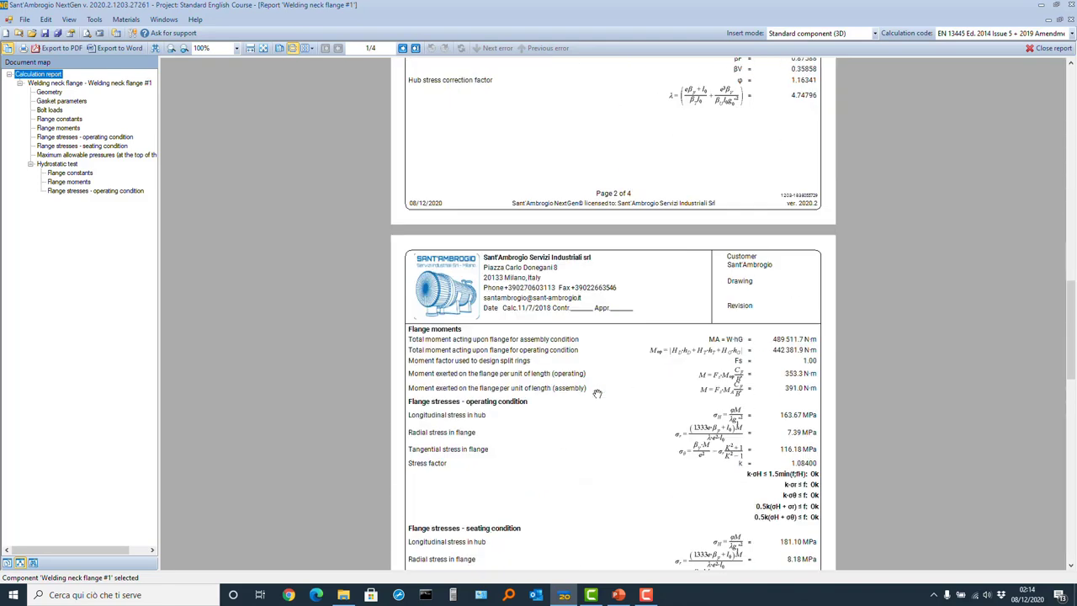
scroll(597, 394, up, 5)
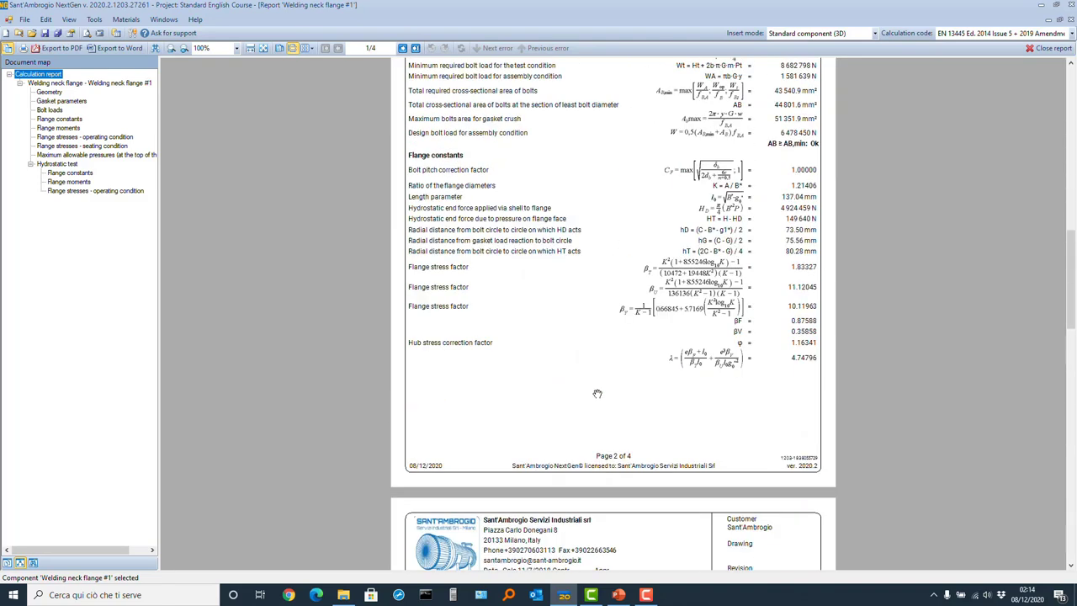
scroll(598, 393, up, 4)
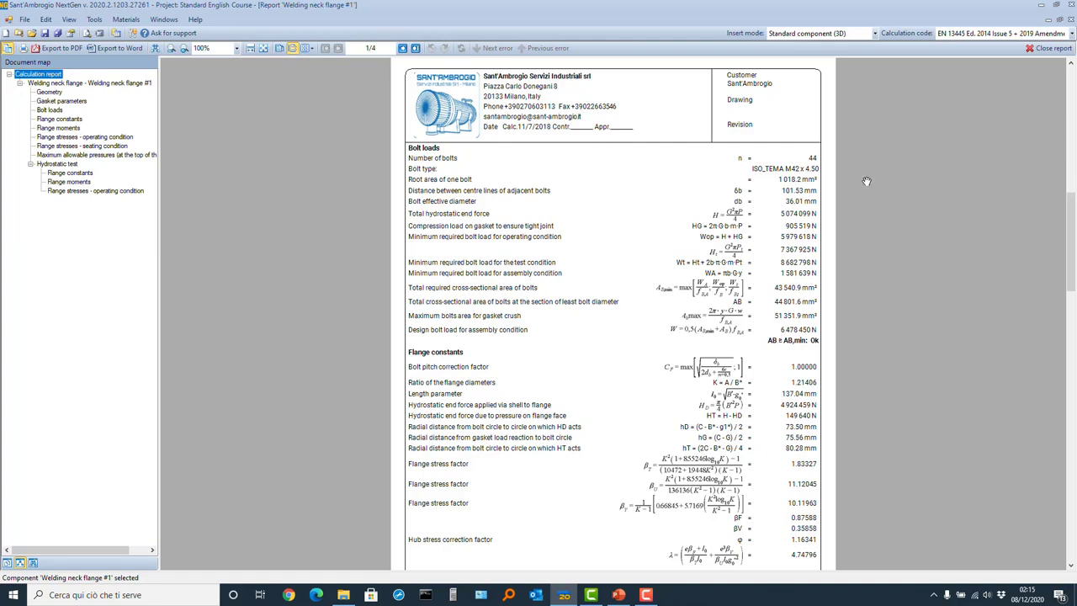
Close the open report, recheck Welding neck flange #2 by reopening and accepting it, and open its calculation report
click(1053, 49)
double_click(982, 178)
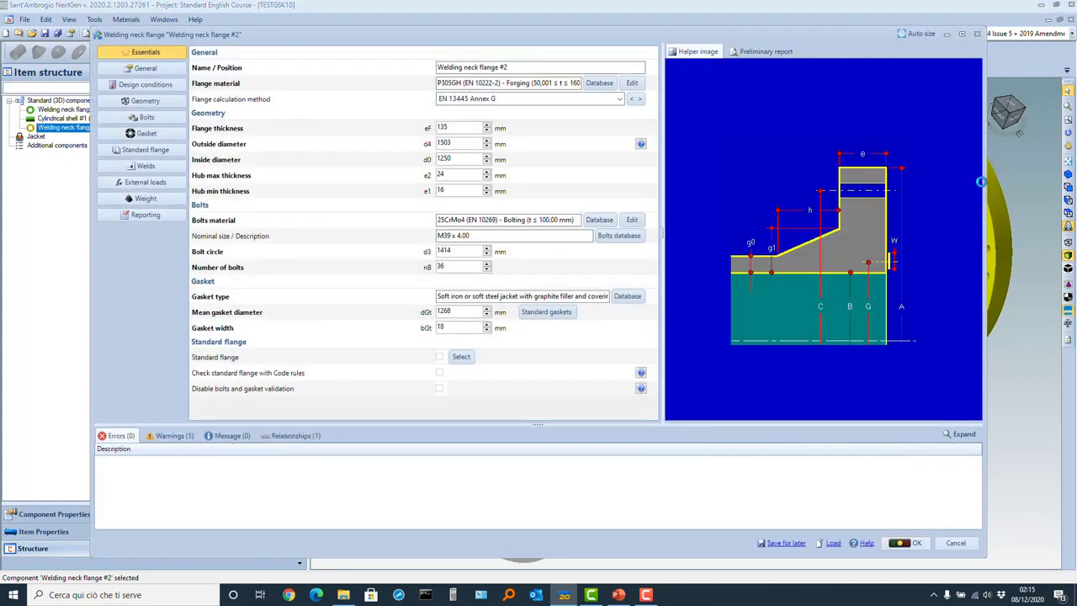
click(910, 543)
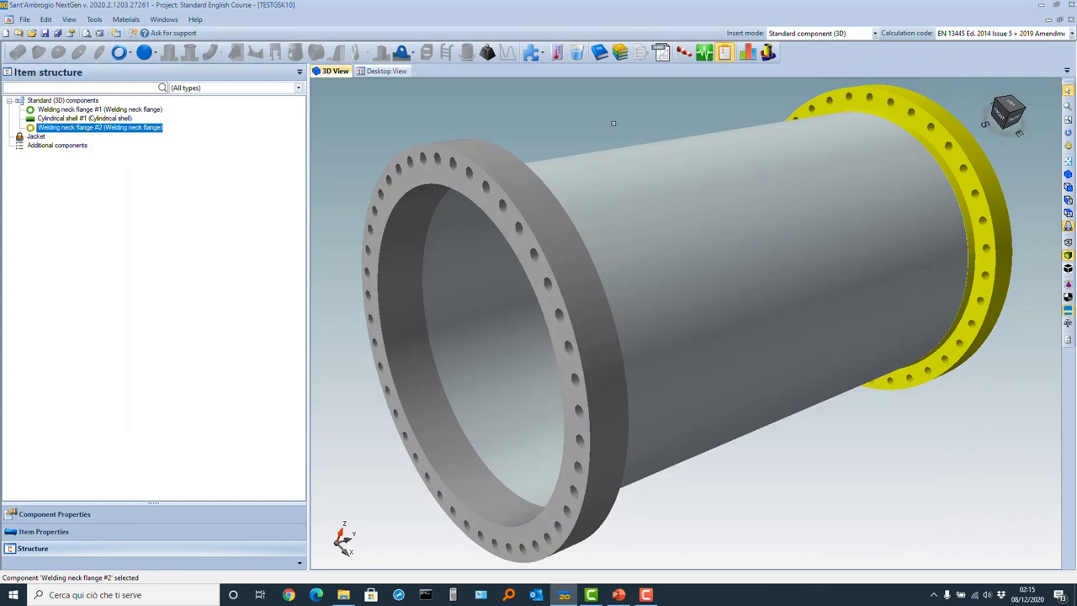
click(600, 53)
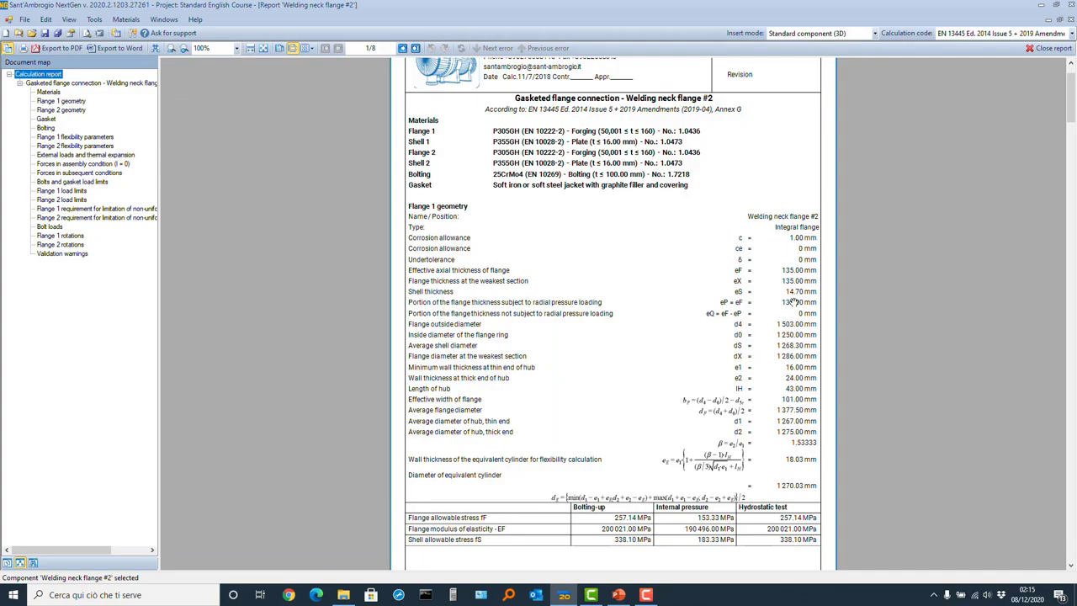
Examine the Annex G report's bolting data, assembly forces, load limits, gasket stress uniformity, bolt loads and flange rotations, and close the report
scroll(773, 273, down, 20)
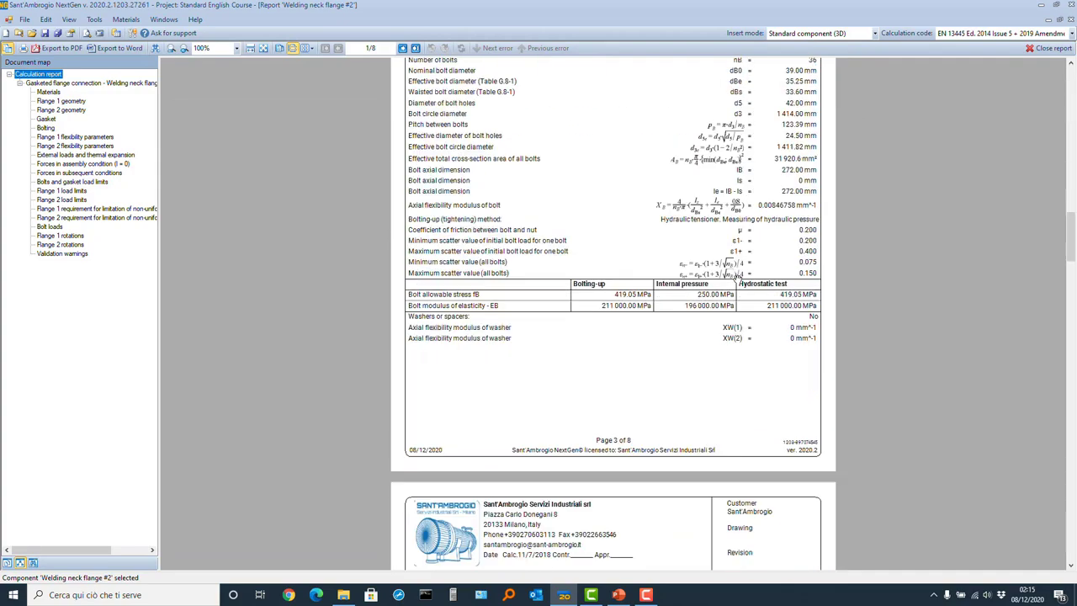
scroll(737, 280, down, 15)
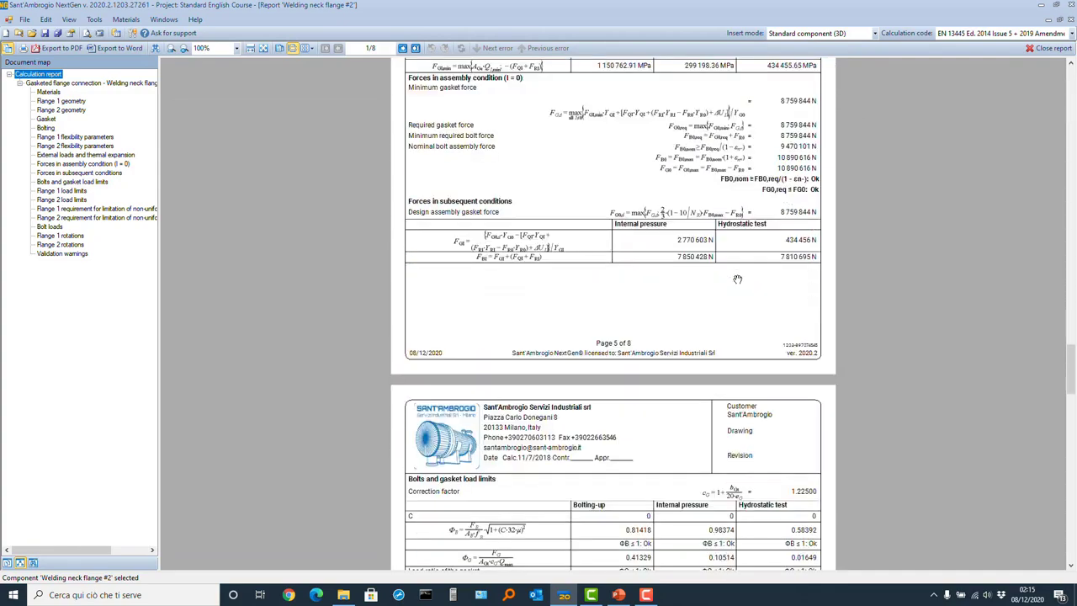
scroll(737, 279, up, 5)
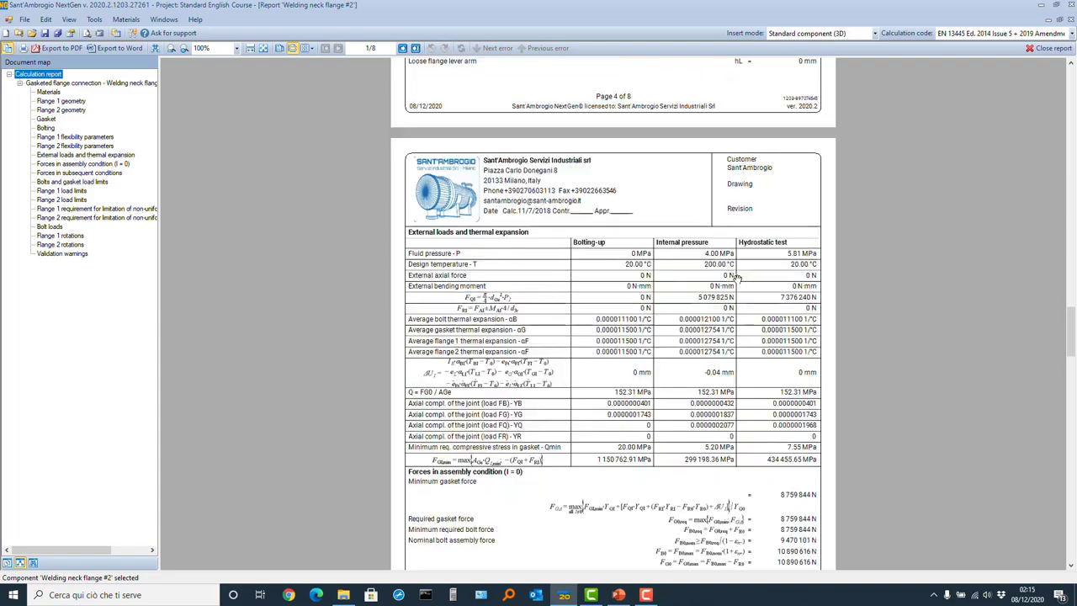
scroll(736, 280, down, 20)
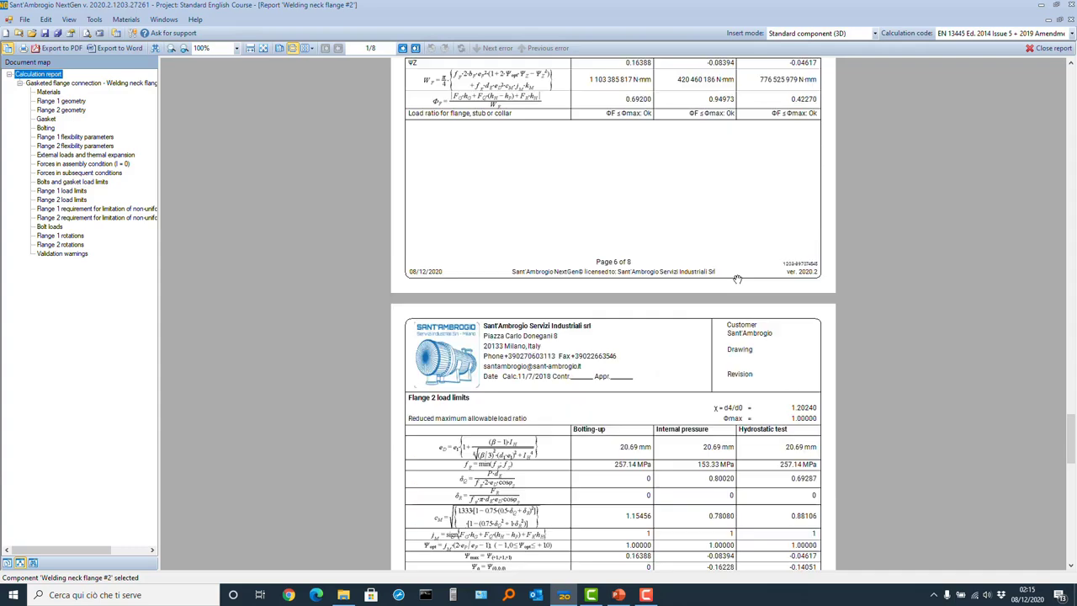
scroll(736, 279, down, 20)
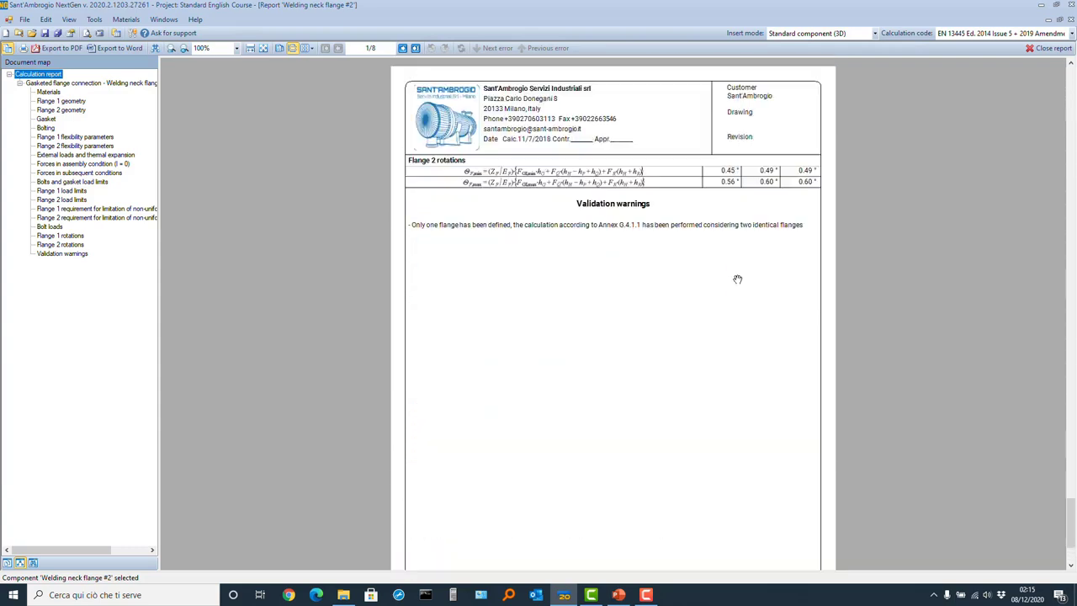
scroll(737, 280, up, 13)
scroll(737, 280, up, 5)
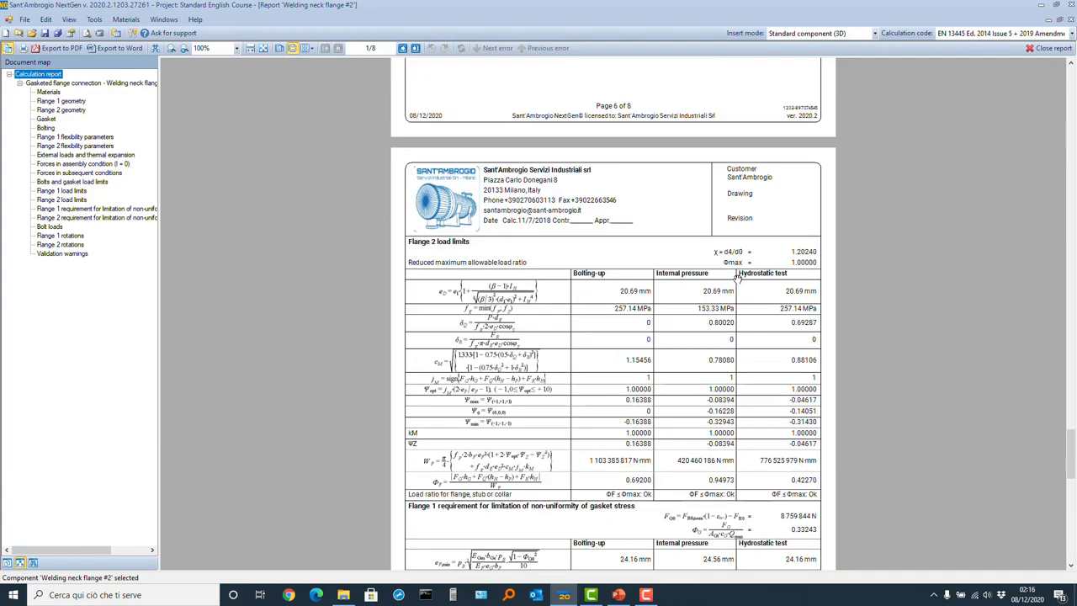
scroll(737, 279, down, 5)
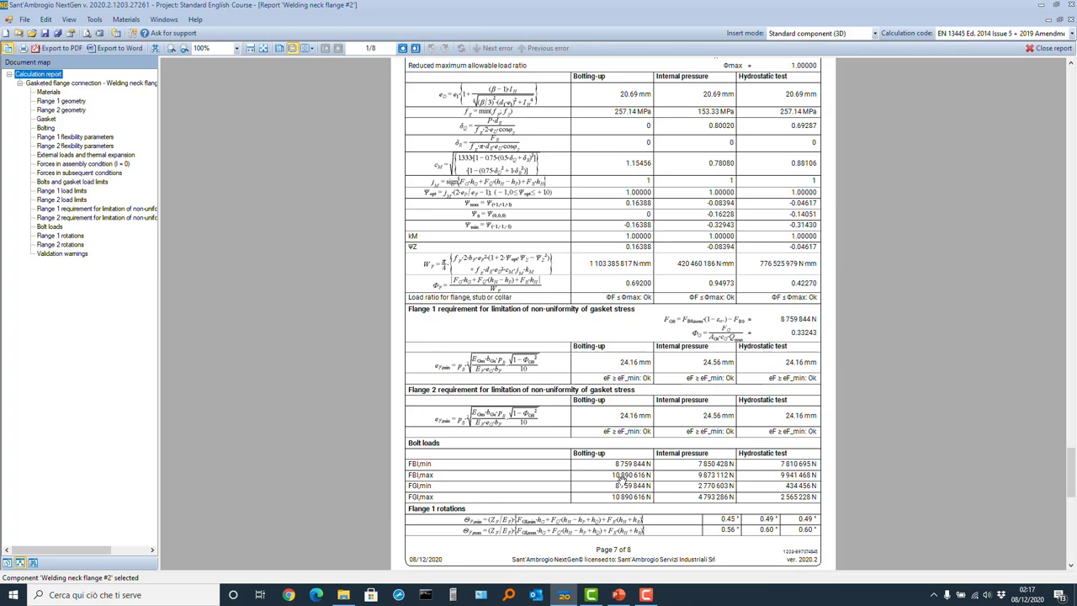
click(1052, 48)
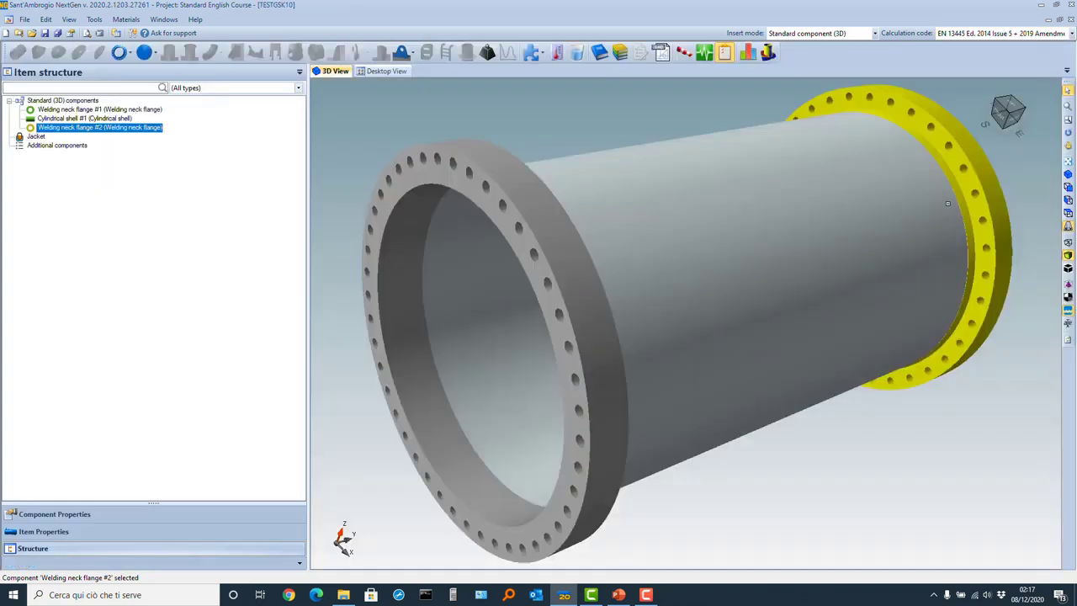